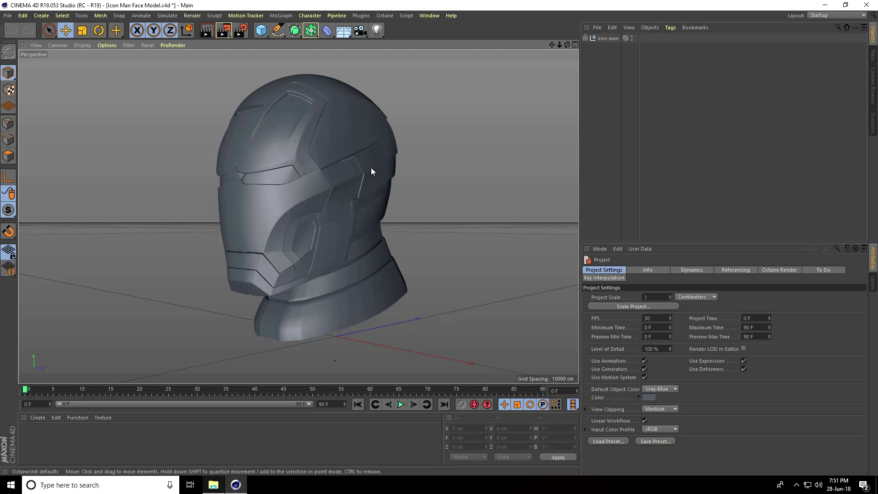
Open the Octane Live Viewer and dock it in the lower-right panel, resizing the panels.
left_click(391, 17)
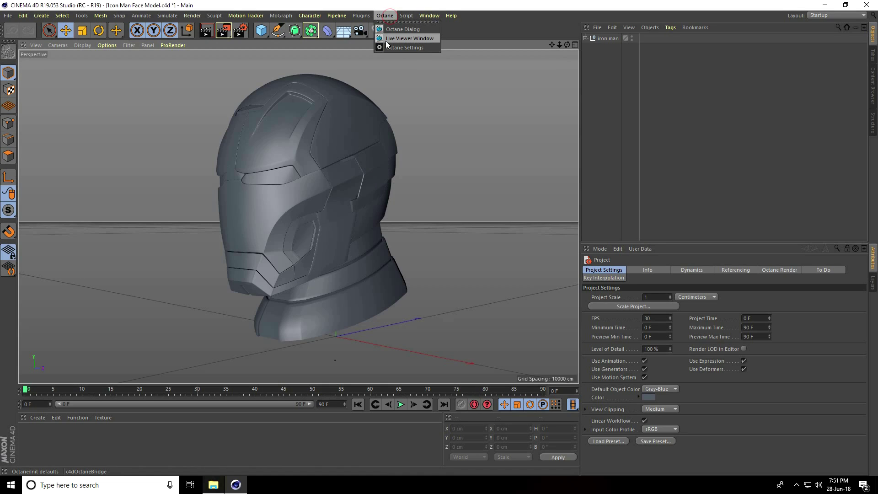
left_click(419, 40)
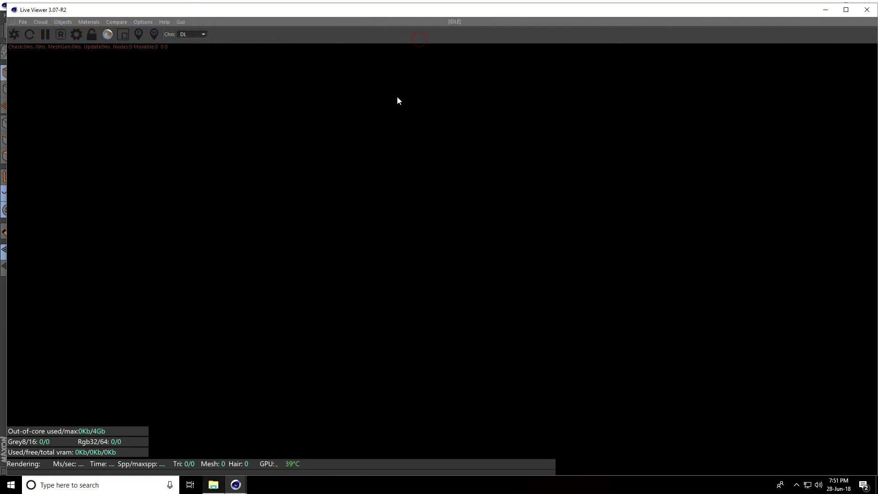
left_click_drag(176, 9, 201, 64)
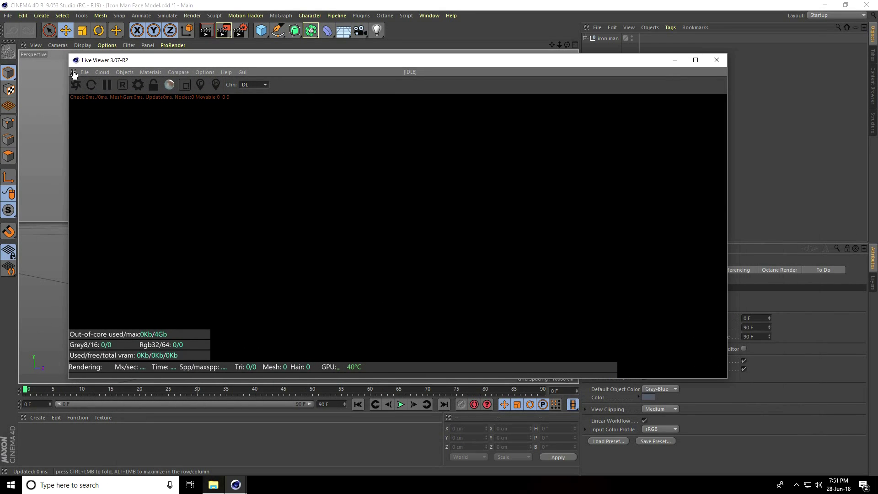
left_click_drag(99, 92, 789, 444)
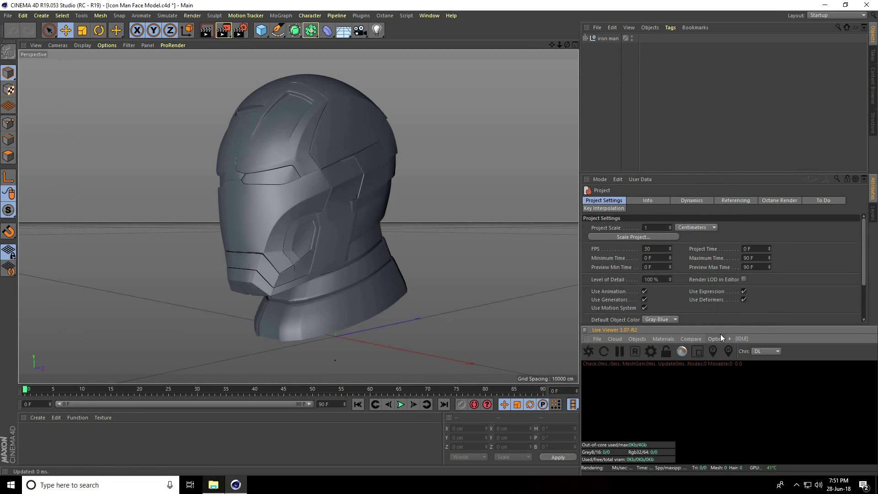
left_click_drag(719, 329, 711, 206)
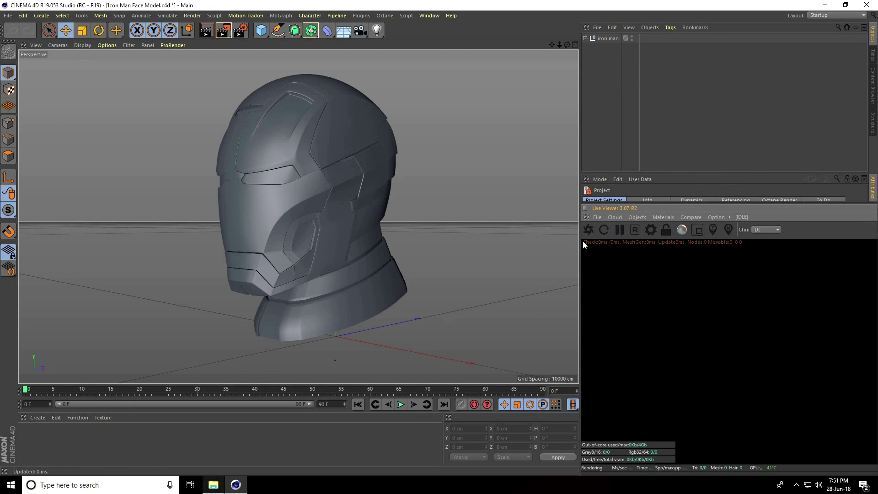
left_click_drag(566, 243, 484, 242)
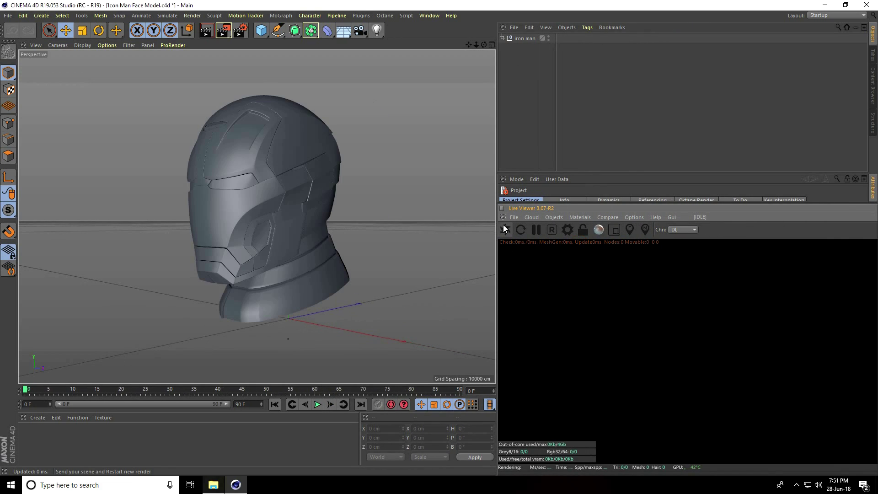
Send the scene to Octane to start the live render of the helmet.
left_click(505, 229)
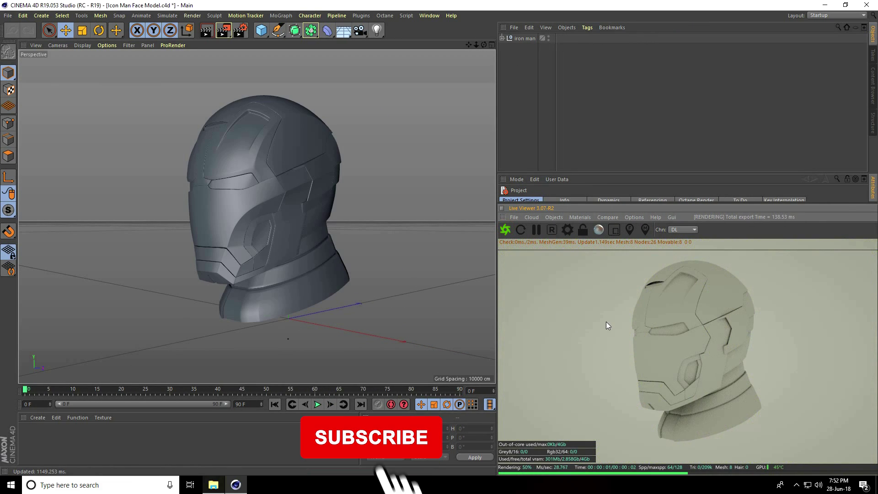
left_click_drag(316, 221, 336, 220, "alt")
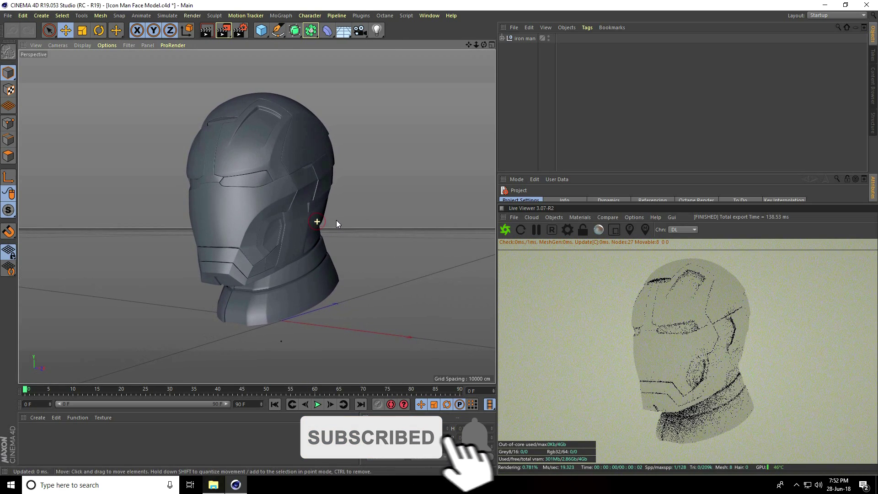
left_click_drag(283, 76, 287, 73, "alt")
key("ctrl+shift+z")
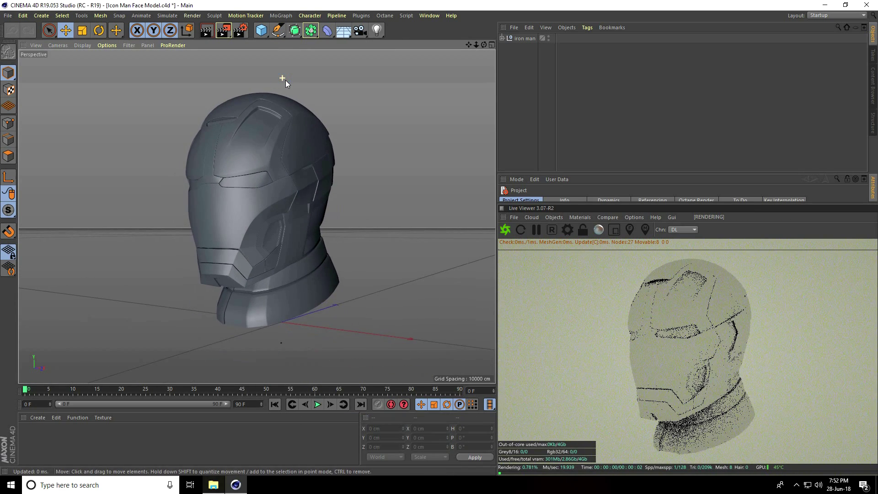
Add an Octane Hdri Environment and load BackLight_4K_13.dds as its texture.
left_click(554, 218)
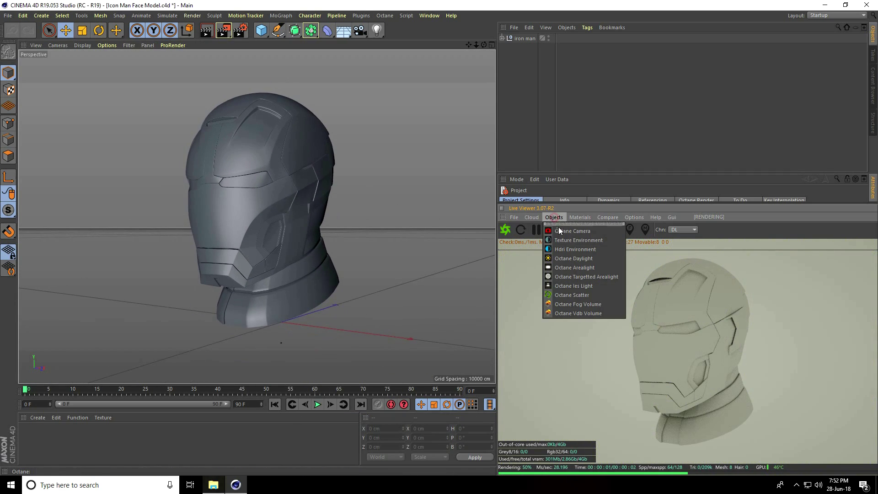
left_click(592, 249)
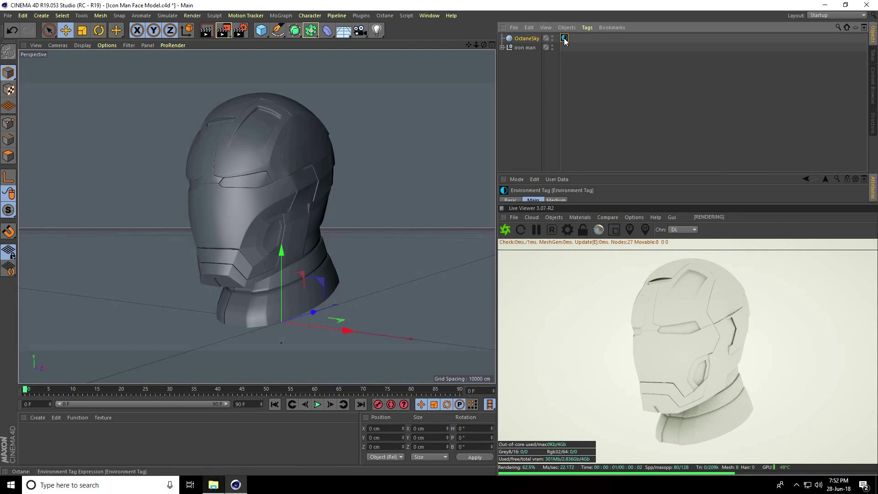
left_click_drag(628, 175, 632, 63)
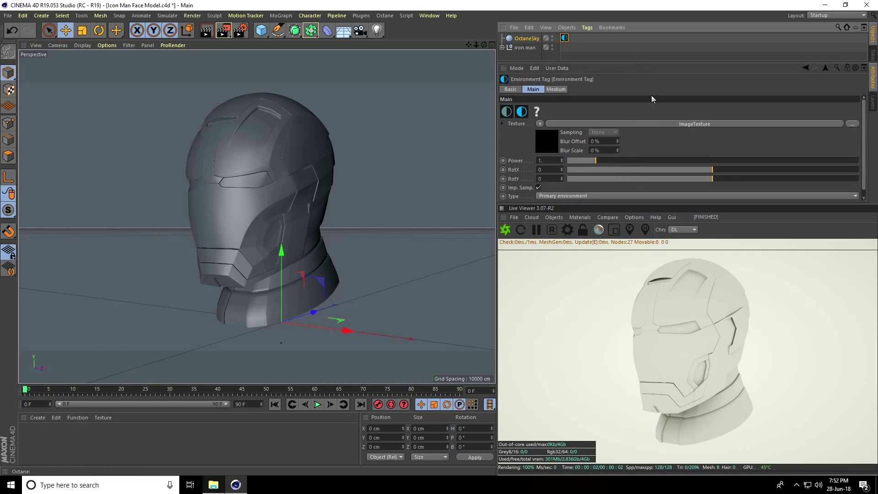
left_click(853, 124)
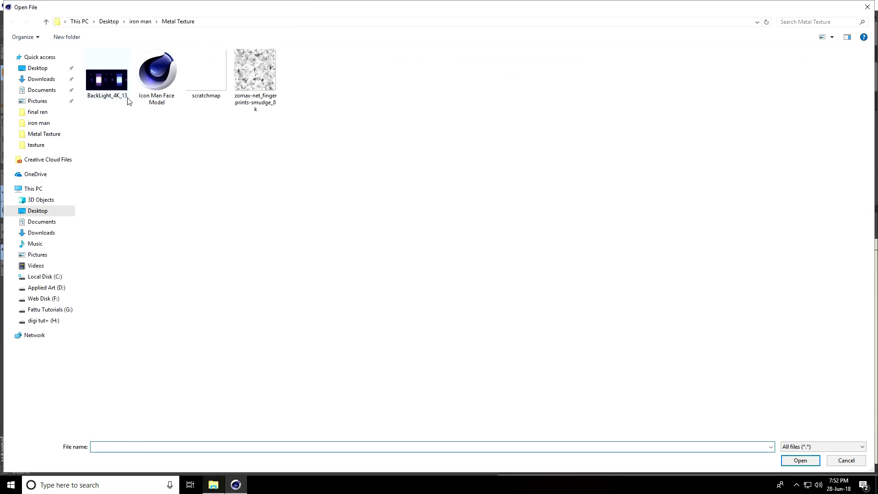
left_click(101, 92)
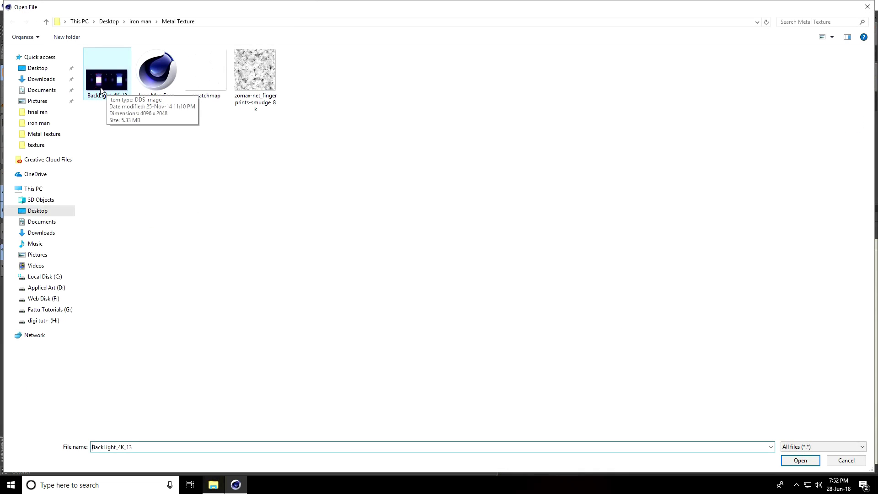
left_click(207, 69)
left_click(254, 89)
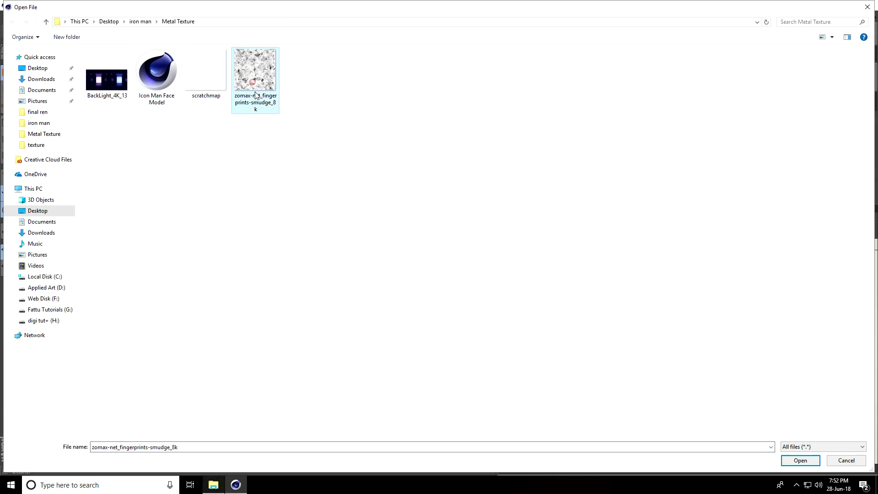
left_click(107, 86)
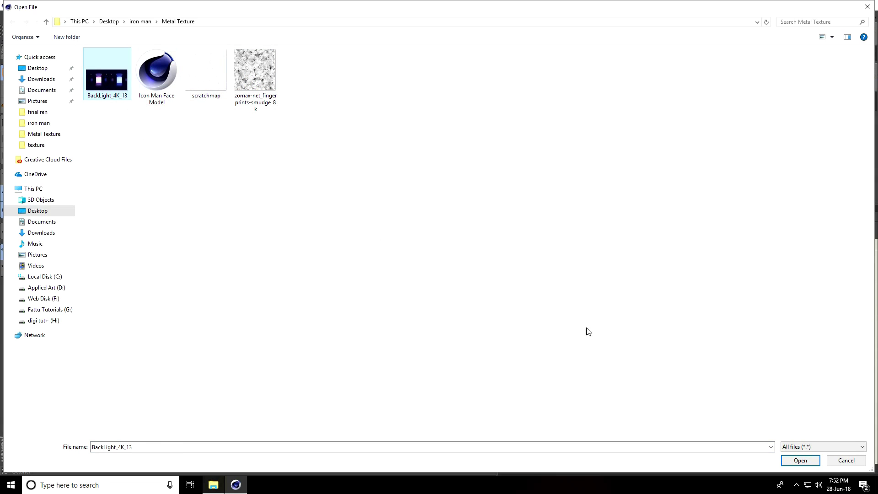
key("Return")
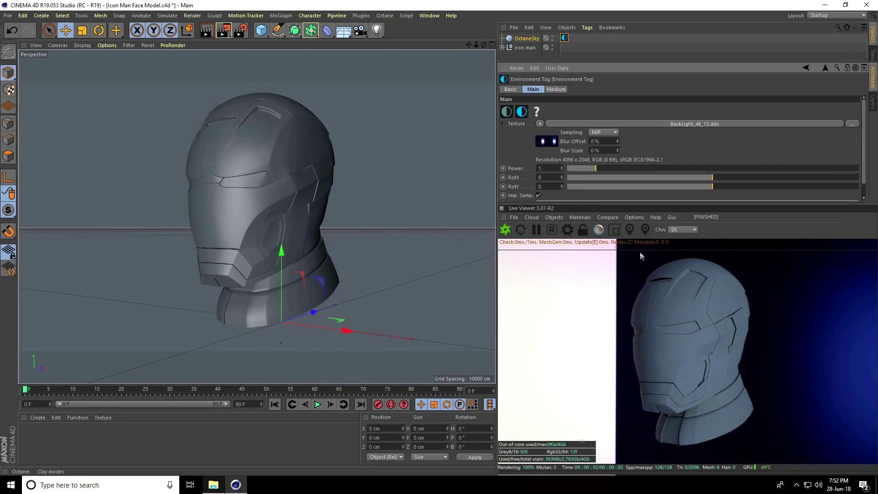
Set the environment's RotX to about 0.09 and its Power to 2.
left_click_drag(709, 177, 726, 177)
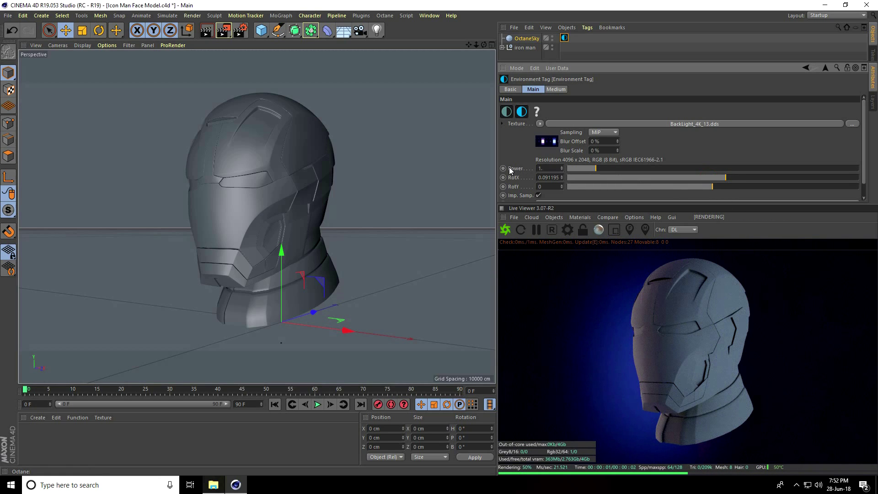
left_click_drag(557, 167, 520, 168)
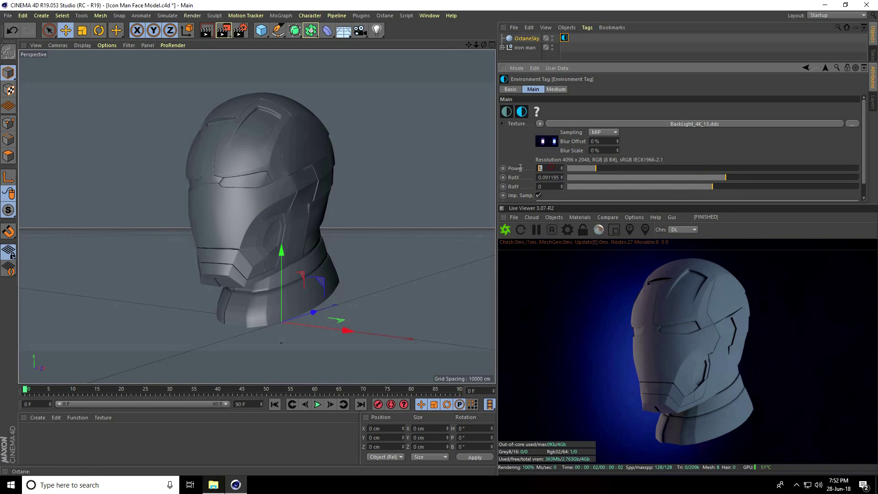
type("2")
key("Return")
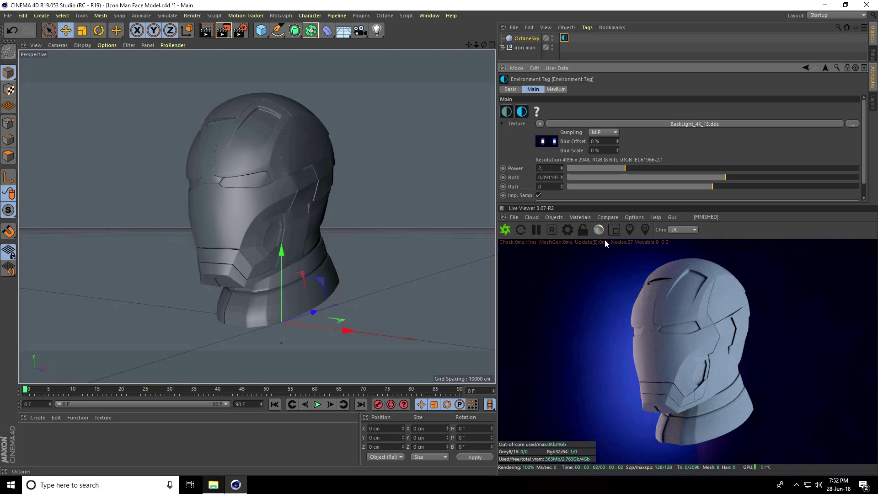
left_click(554, 217)
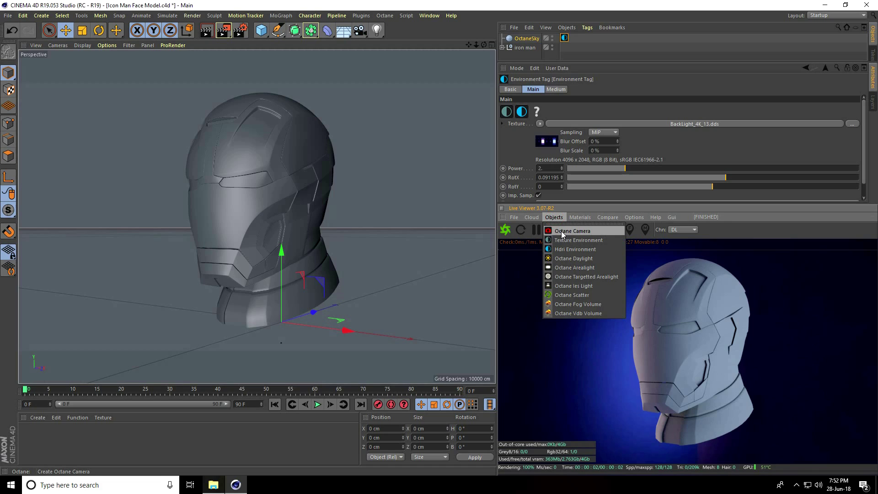
Add an Octane Camera and pan and zoom to frame the helmet closer.
left_click(587, 232)
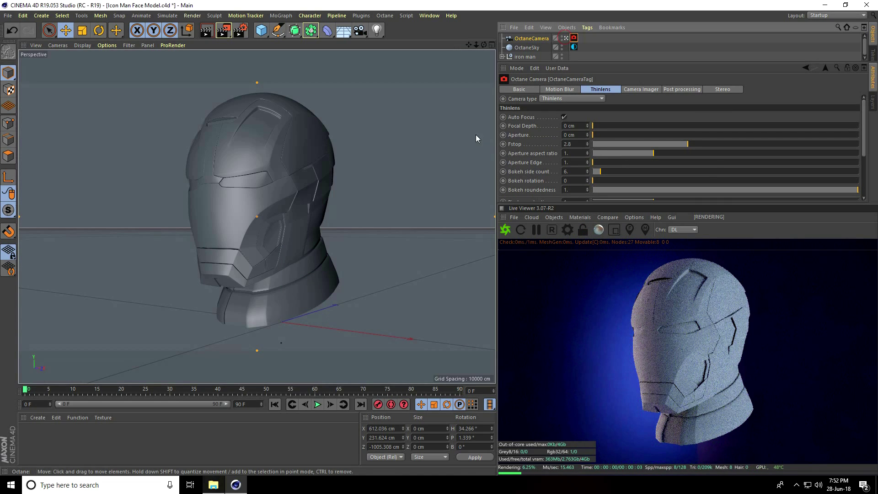
left_click_drag(468, 44, 439, 242)
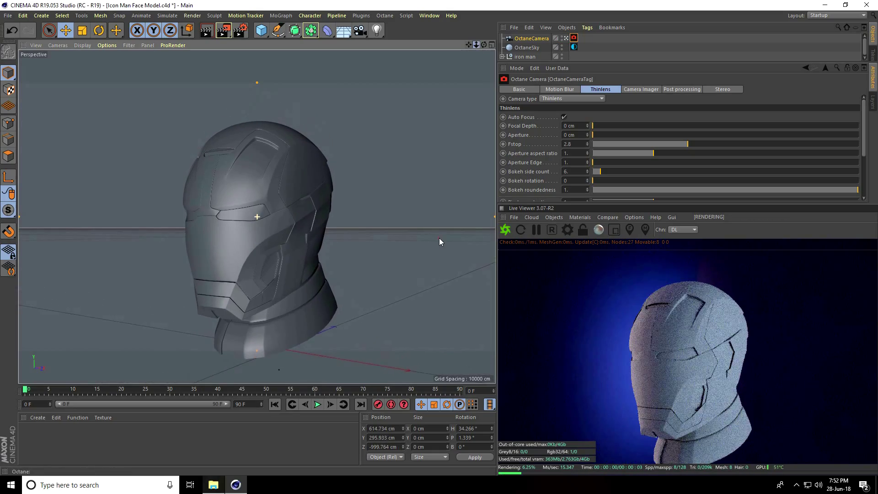
scroll(439, 242, "up", 4)
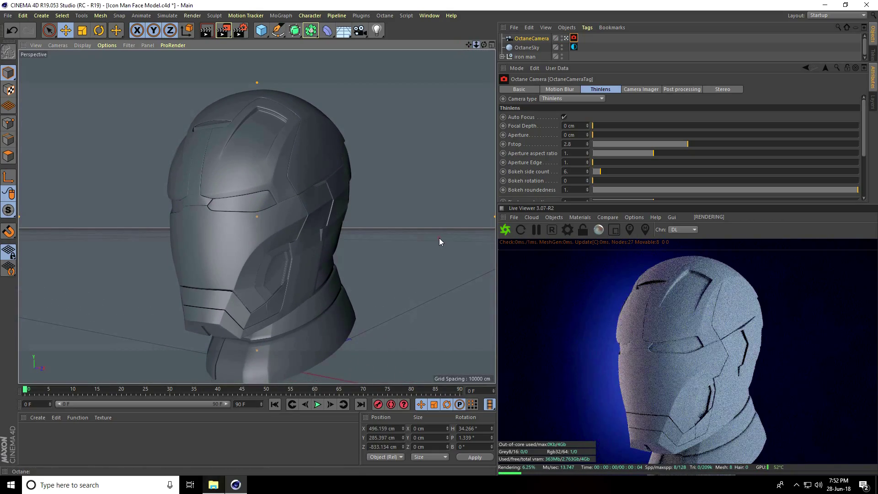
scroll(439, 242, "down", 2)
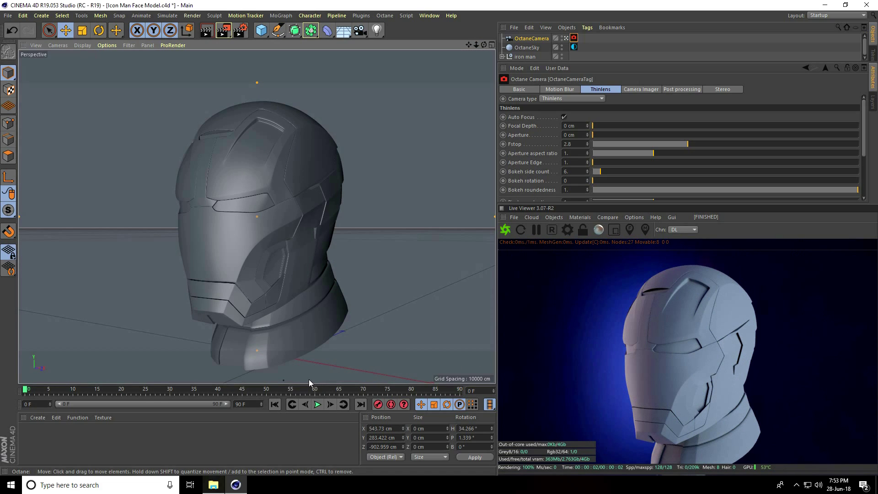
left_click(33, 417)
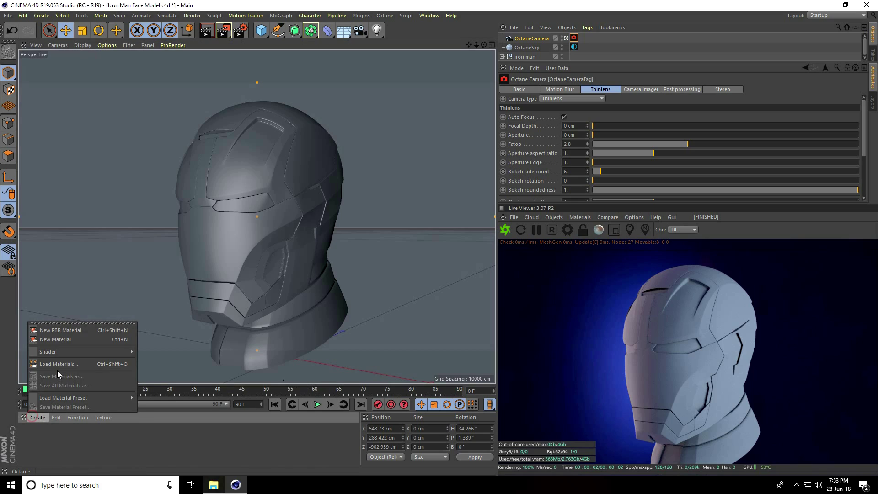
Create a new Octane Material and open it in the Material Editor.
mouse_move(47, 350)
mouse_move(165, 332)
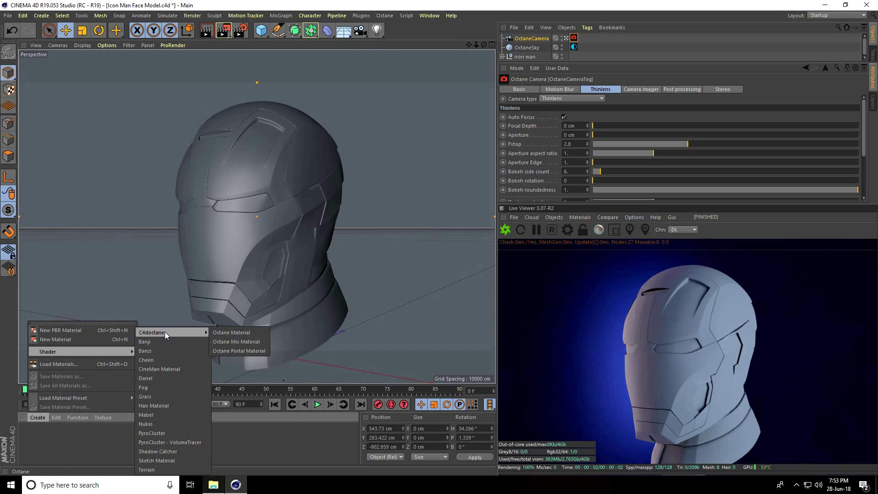
left_click(249, 332)
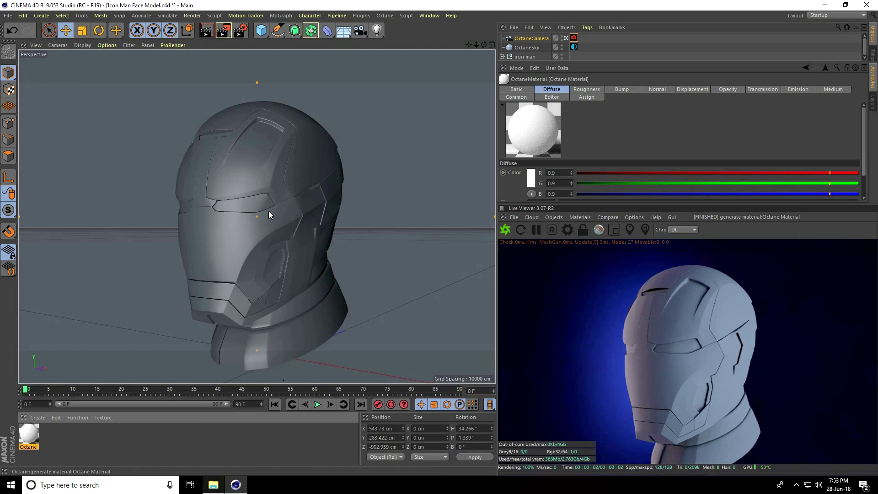
double_click(30, 435)
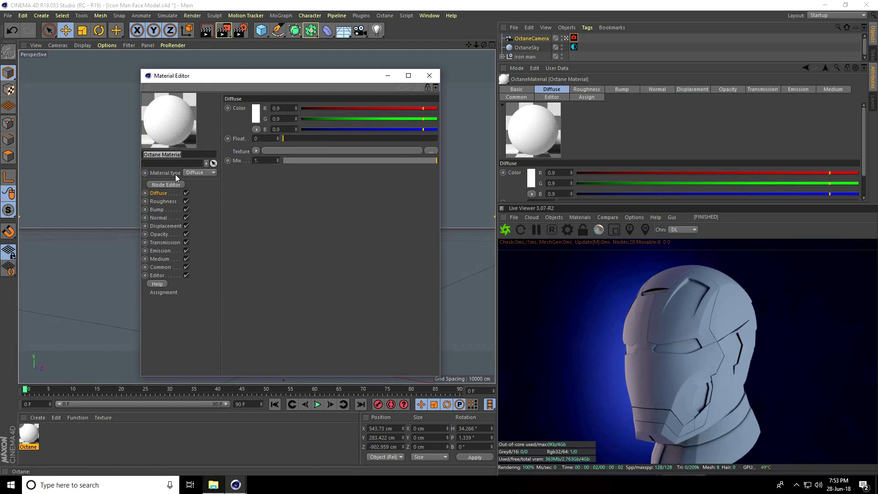
Set the material type to Glossy and drag the diffuse colour to a full red.
left_click(202, 172)
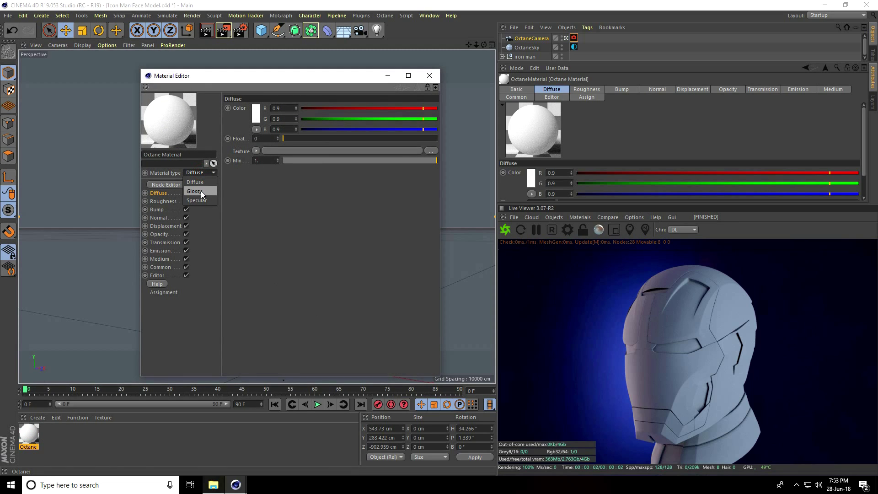
left_click(201, 191)
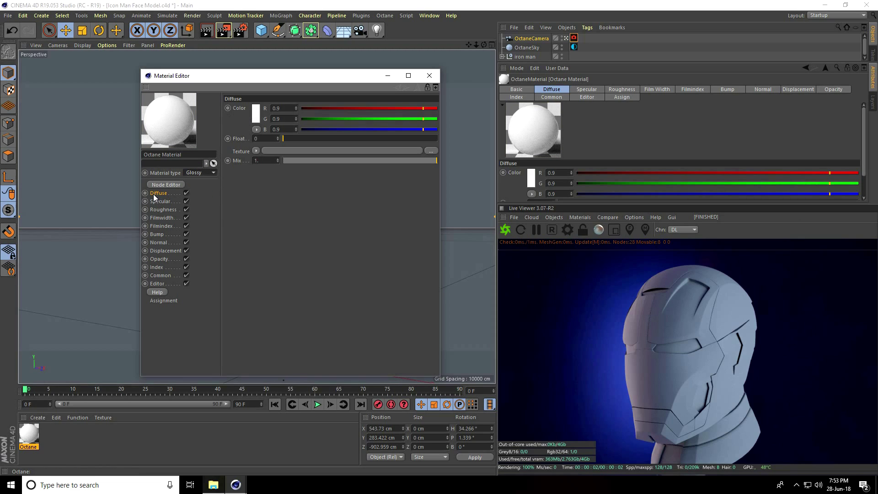
left_click(257, 113)
left_click_drag(262, 112, 293, 133)
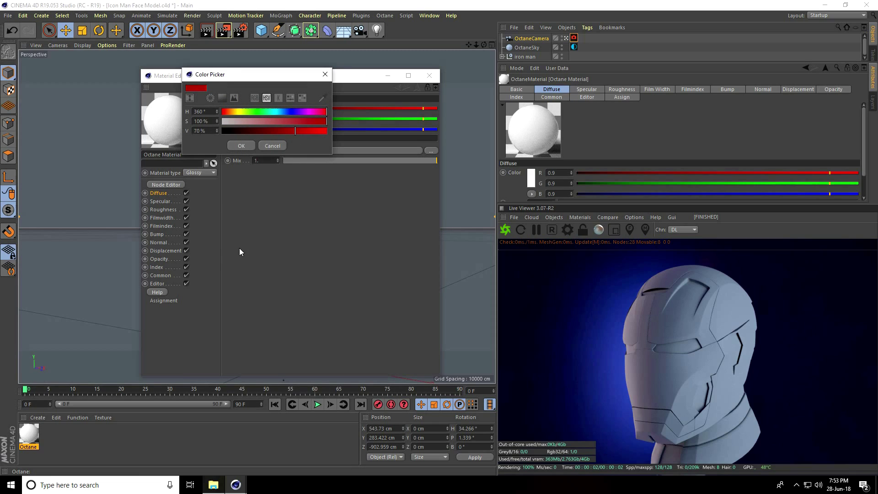
Confirm the red diffuse colour and set the Specular float to 0.1.
left_click(238, 146)
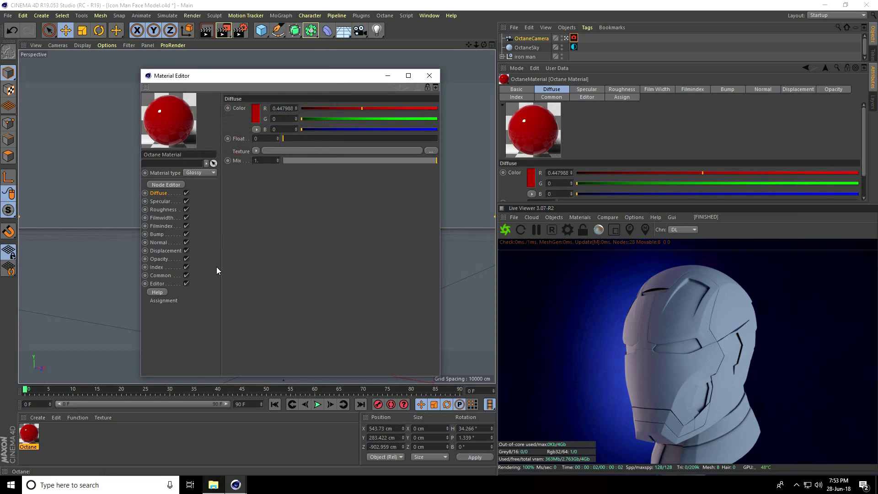
left_click(160, 202)
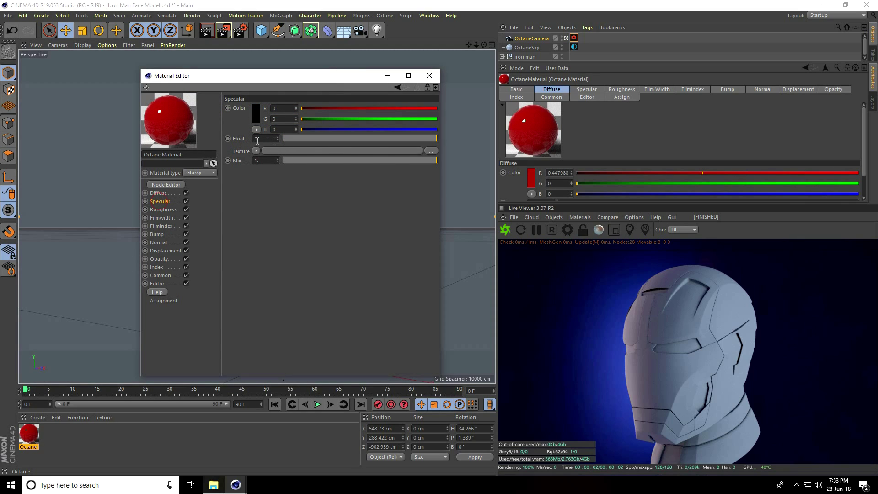
left_click(241, 139)
type("0.1")
key("Return")
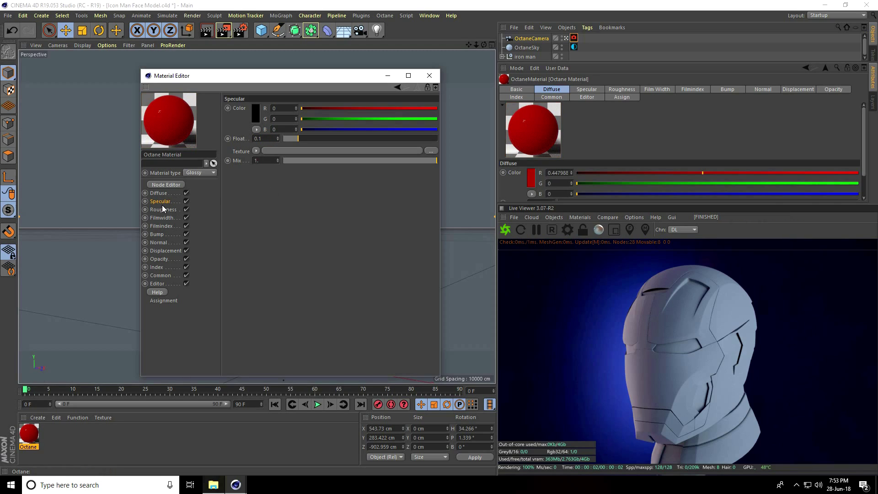
Set Roughness to 0.1 and Index to 4, then close the Material Editor.
left_click(158, 209)
double_click(265, 138)
type(".1")
key("Return")
left_click(156, 267)
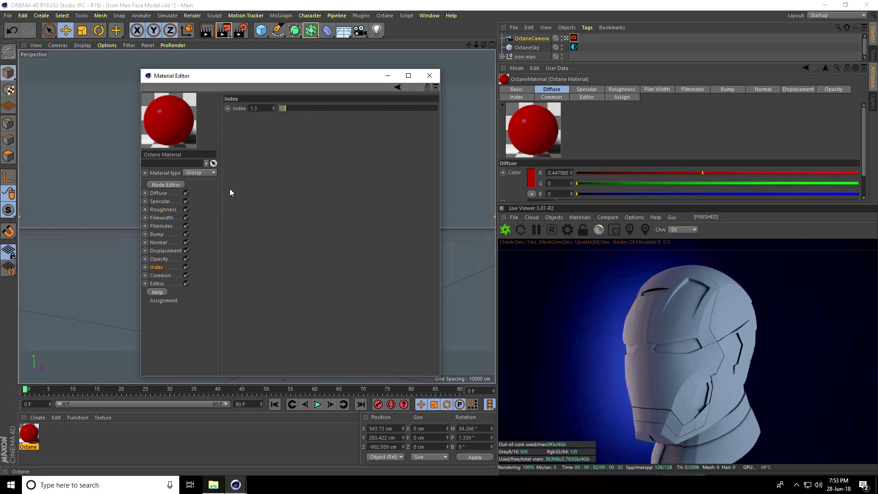
double_click(255, 109)
type("4")
key("Return")
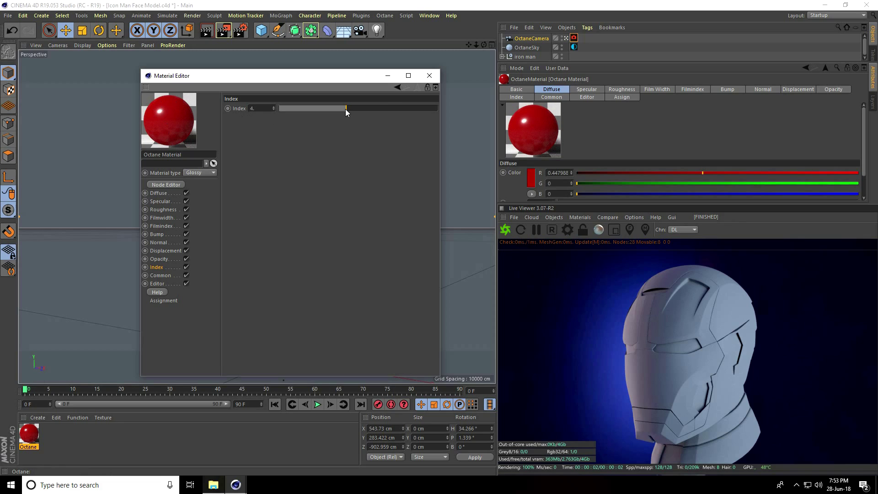
left_click(429, 75)
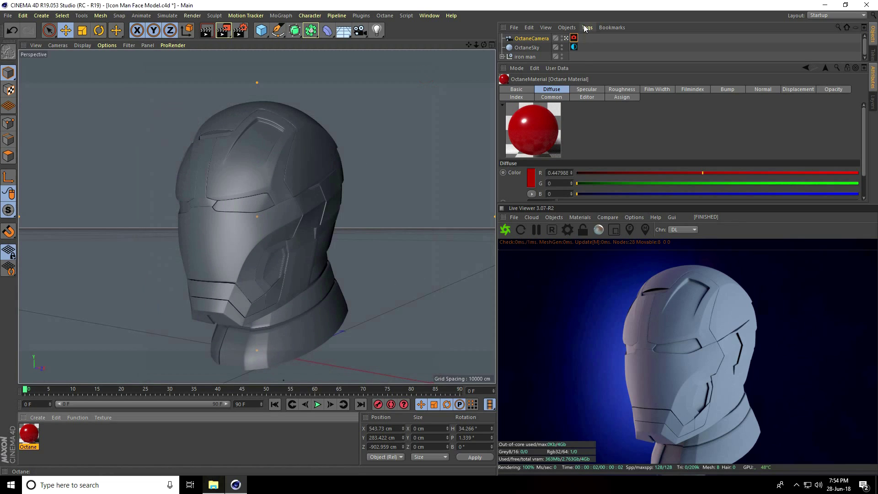
Expand the iron man hierarchy and drag the red material onto Hals, Kinn, Teile and Helm.
left_click_drag(586, 64, 585, 110)
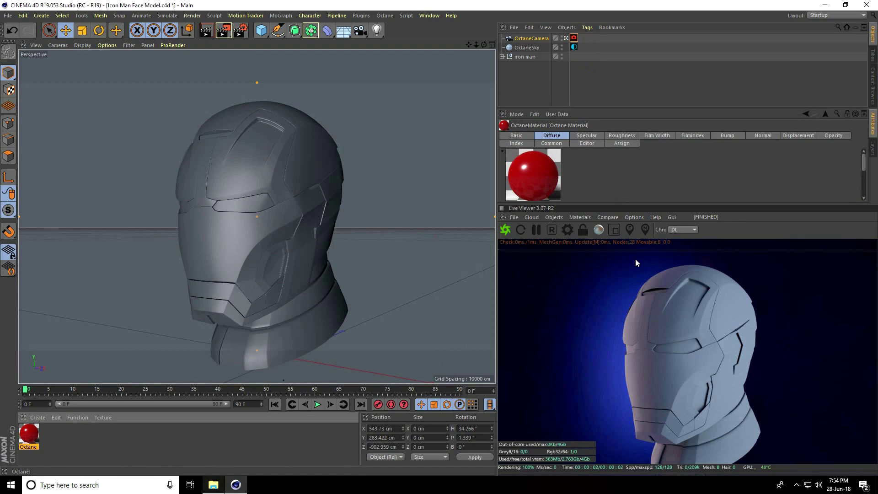
left_click(502, 57)
scroll(548, 76, "down", 5)
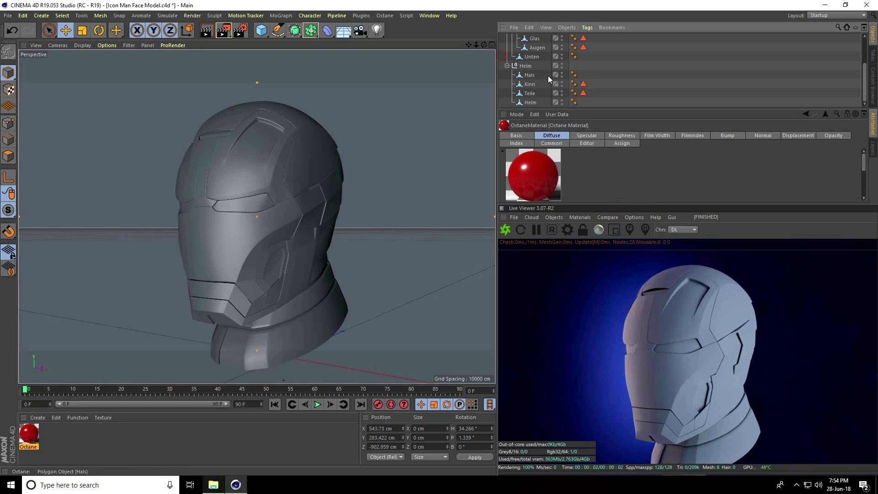
left_click_drag(27, 437, 416, 169)
left_click_drag(527, 100, 527, 75)
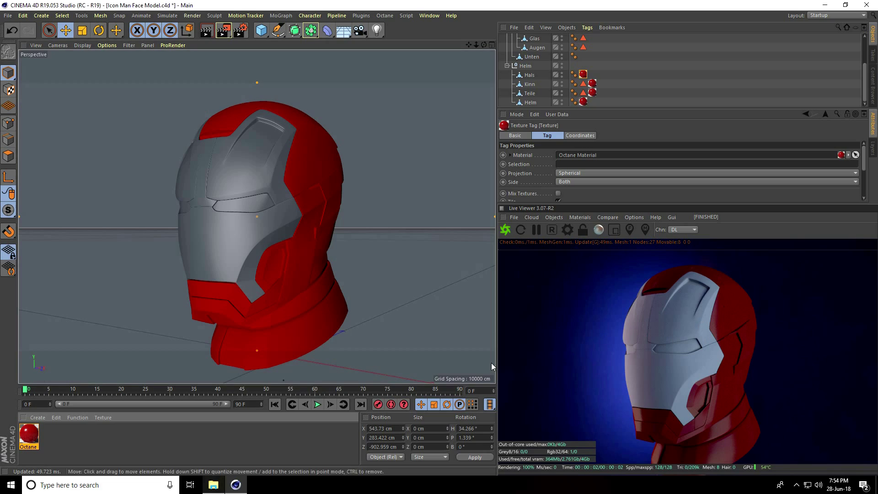
left_click(35, 418)
Create a second Octane Material and open it in the Material Editor.
mouse_move(34, 356)
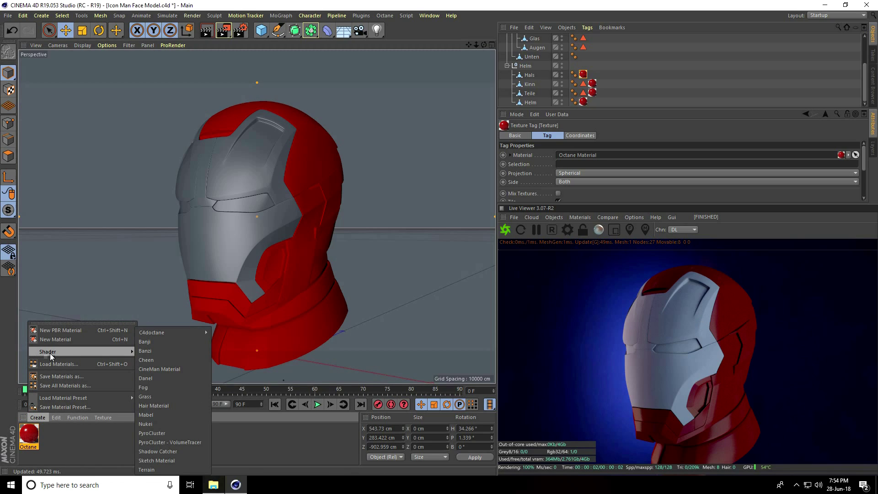
mouse_move(177, 333)
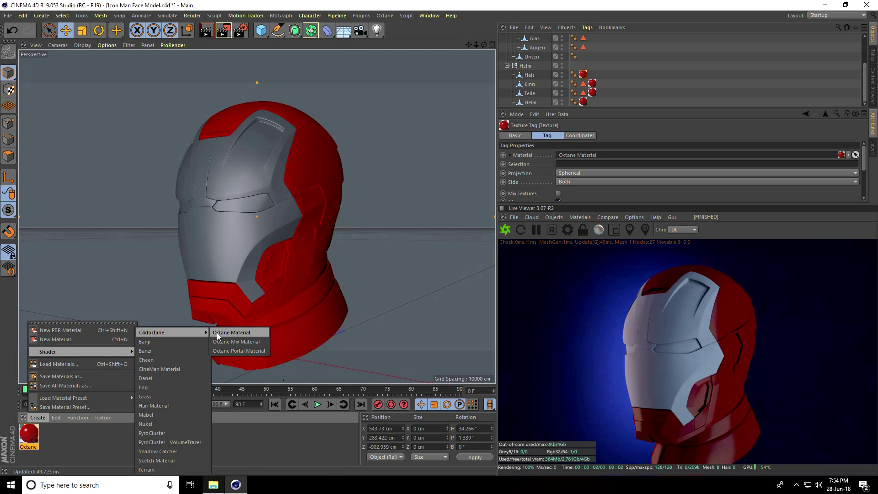
left_click(250, 333)
double_click(30, 435)
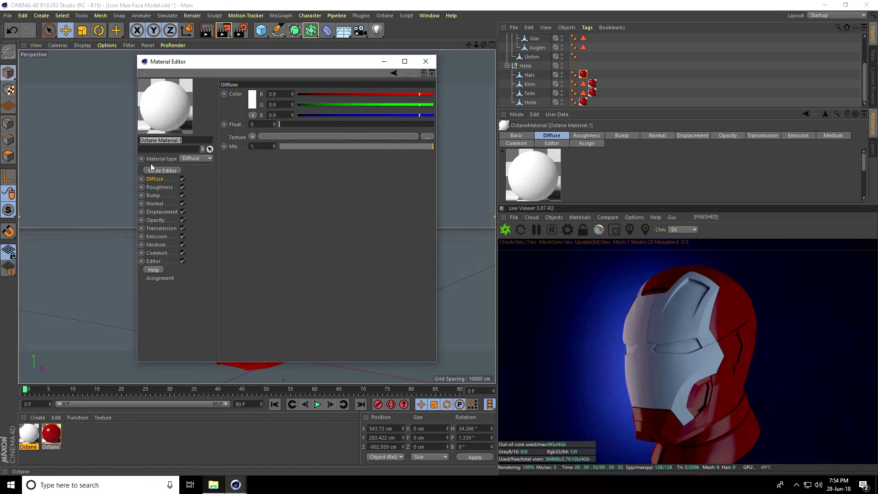
Make the new material Glossy with a pure white diffuse colour.
left_click(193, 160)
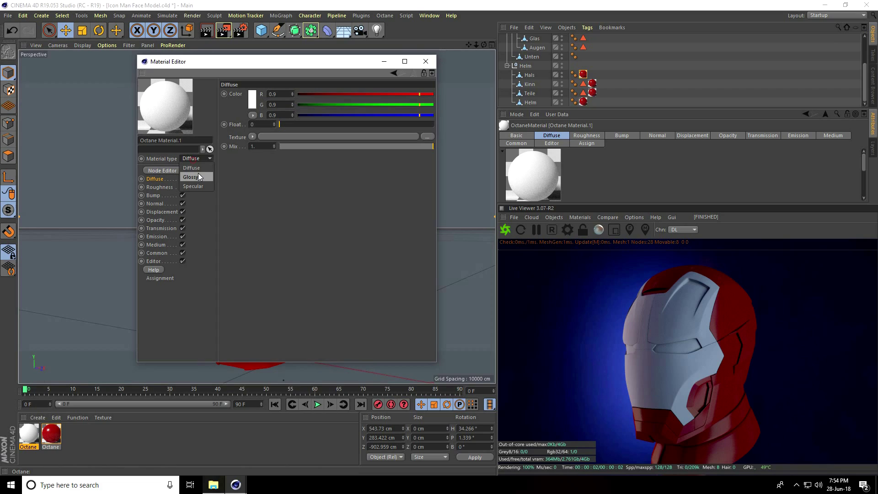
left_click(196, 174)
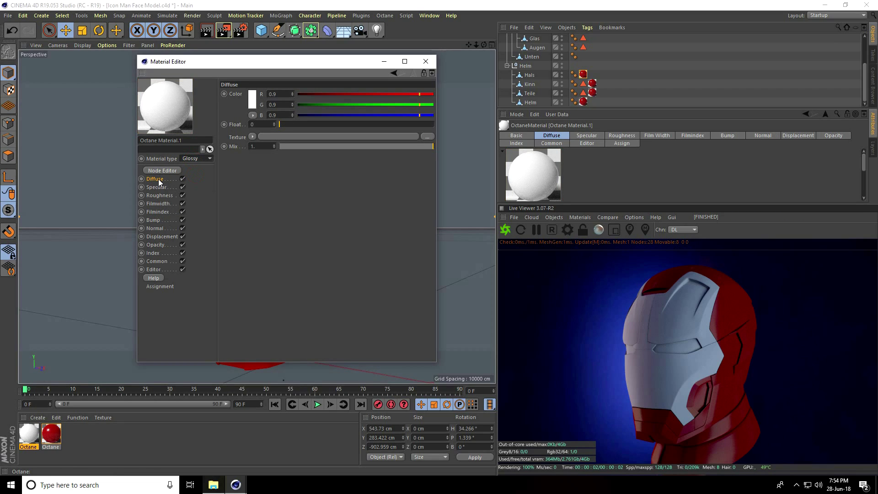
left_click(251, 103)
left_click_drag(315, 122, 326, 122)
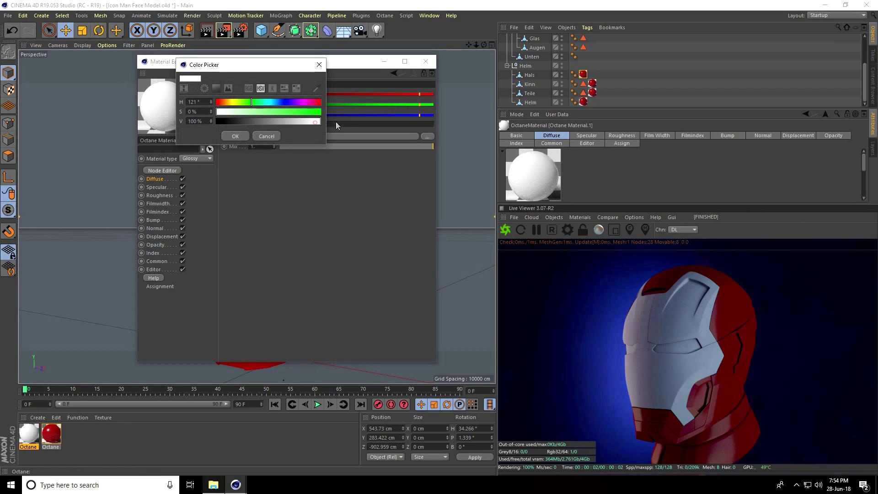
left_click(234, 136)
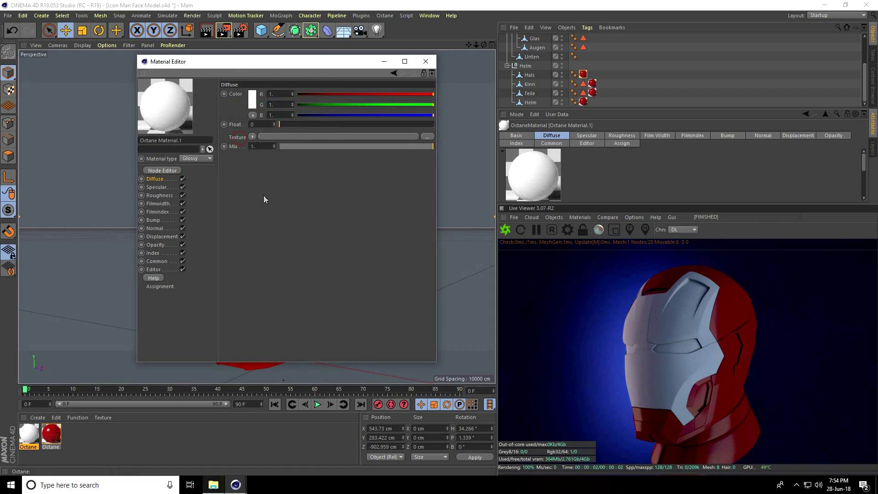
Set the glass material's specular value to 0 and roughness to 0.05.
left_click(153, 188)
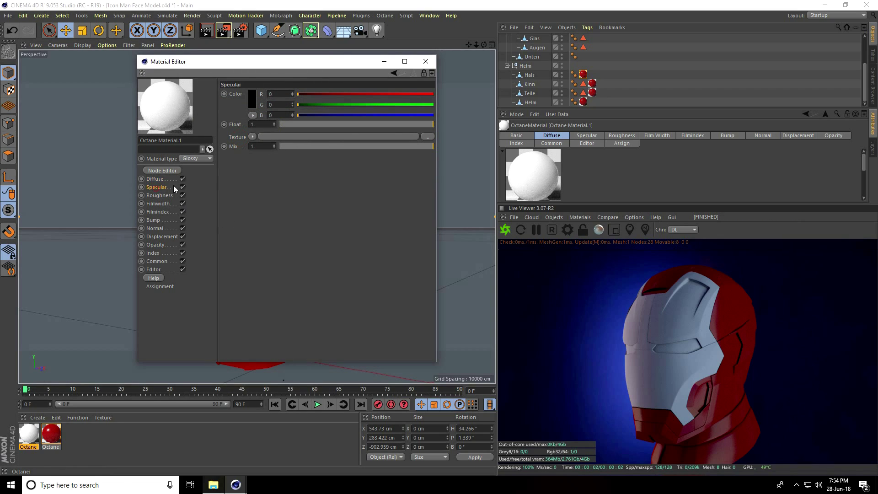
double_click(251, 124)
type("0")
key("Return")
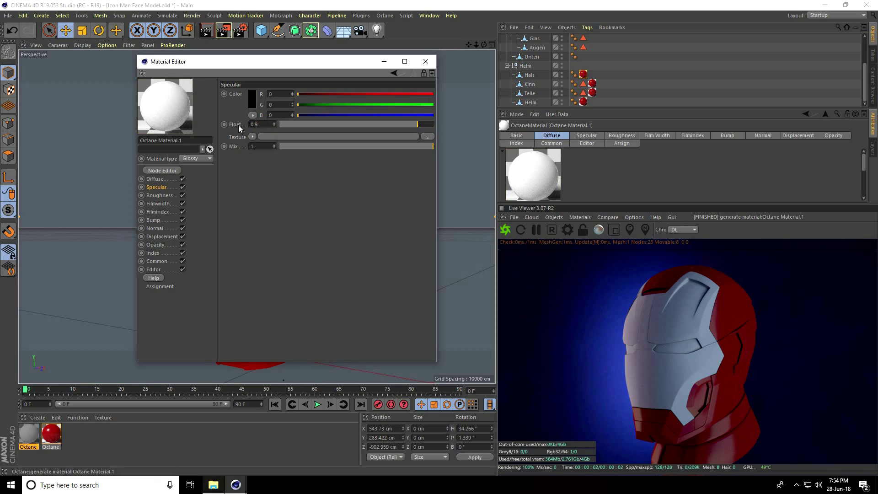
left_click(160, 196)
double_click(263, 125)
type("0.05")
key("Return")
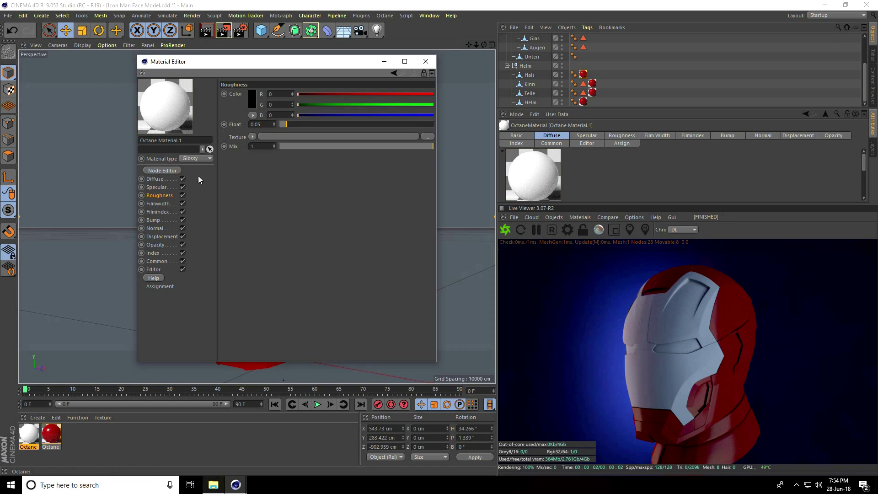
Set the Index to 1 for a glass look and close the Material Editor.
left_click(154, 253)
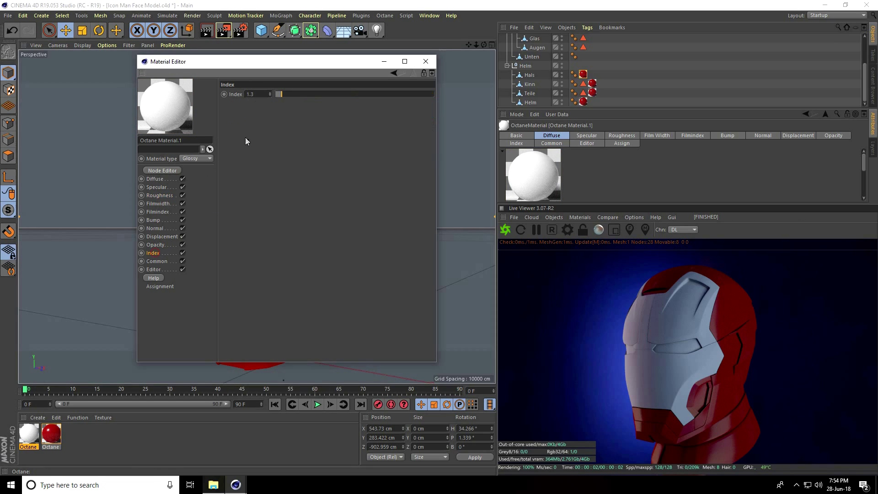
left_click_drag(258, 94, 243, 97)
key("Return")
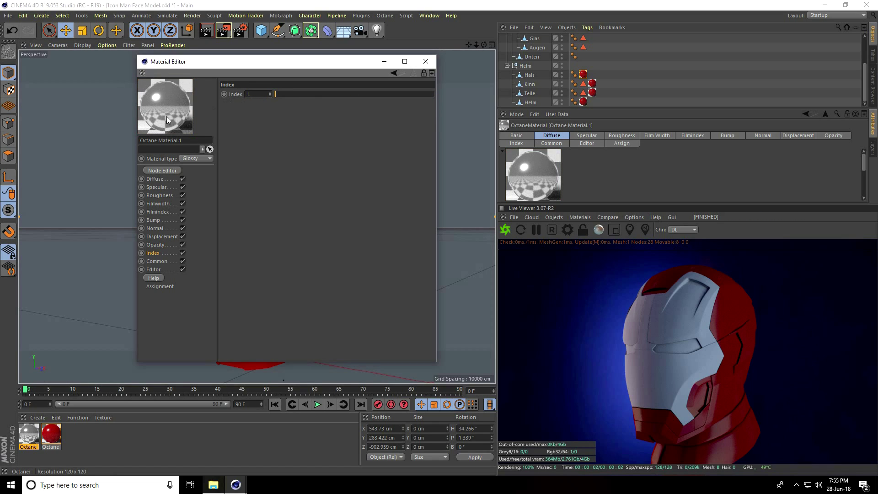
left_click(428, 62)
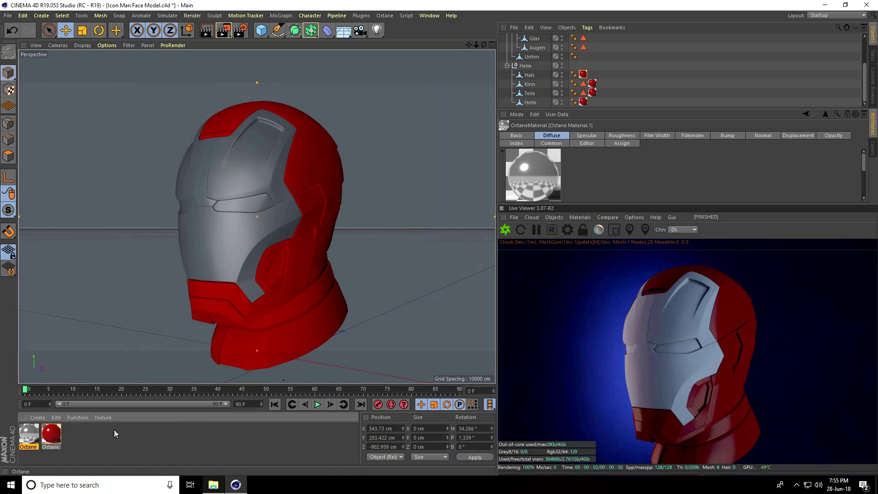
Create an Octane Mix Material with the red material as Material1 and glass as Material2.
left_click(35, 419)
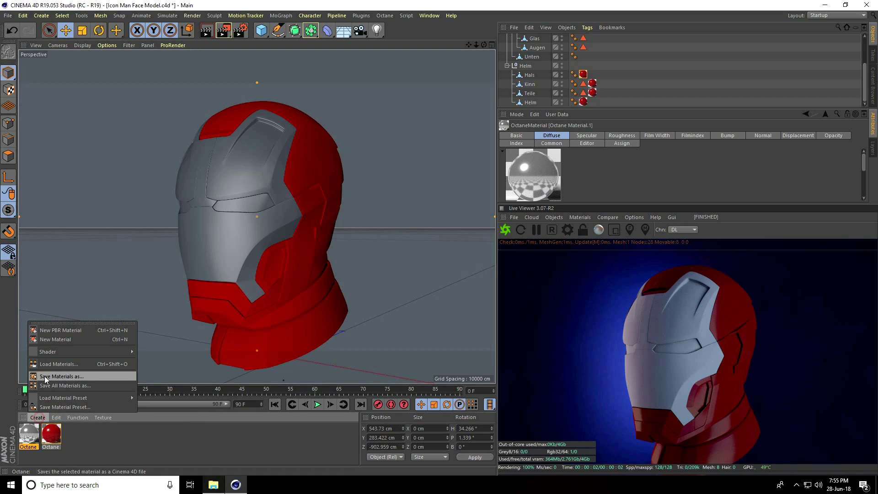
mouse_move(41, 352)
mouse_move(165, 333)
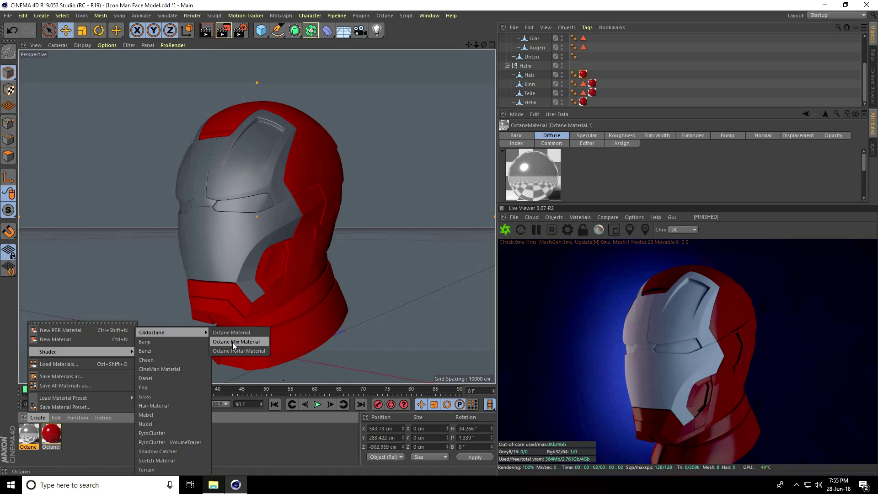
left_click(257, 341)
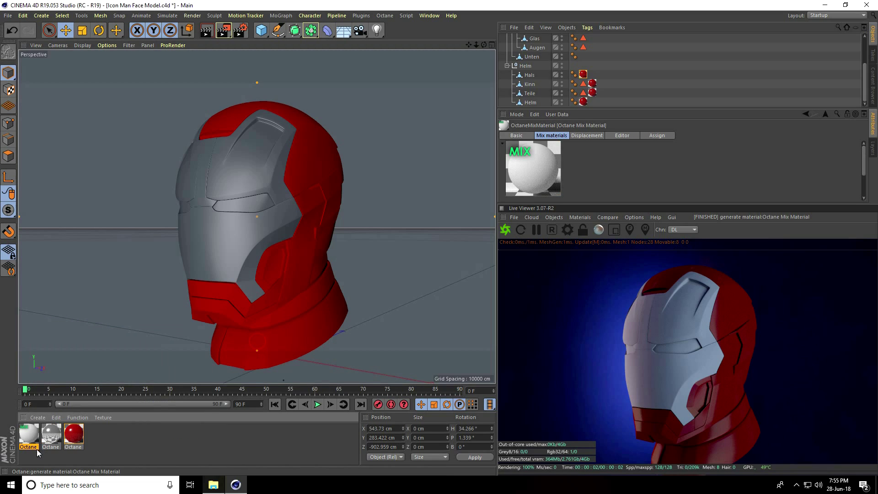
double_click(28, 437)
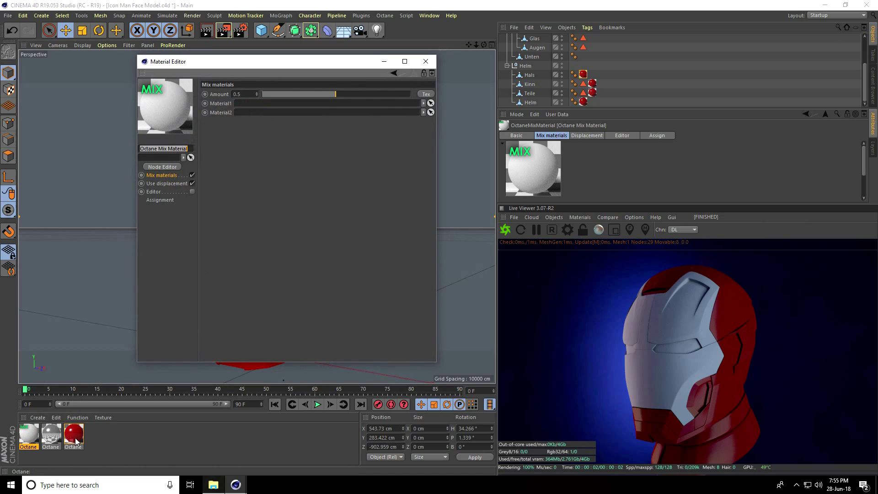
left_click_drag(70, 439, 244, 105)
left_click_drag(51, 446, 242, 114)
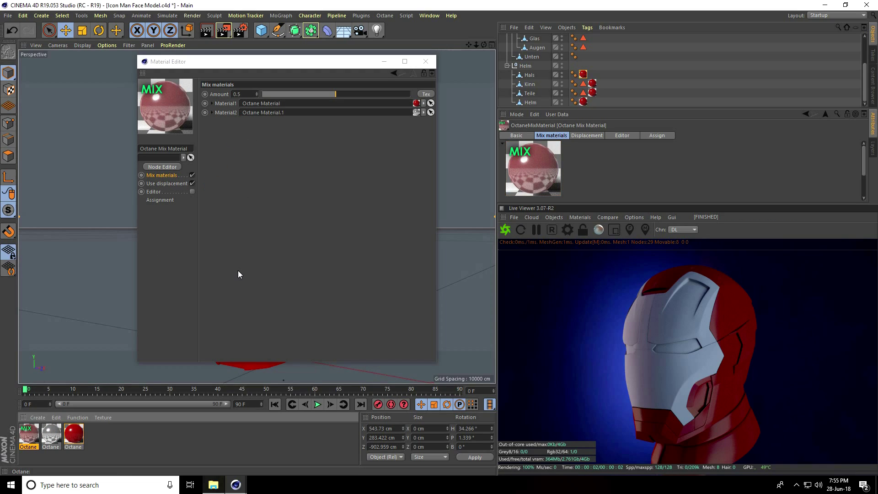
In the mix material's node graph, reposition both material nodes and add an Image Texture node.
left_click(162, 167)
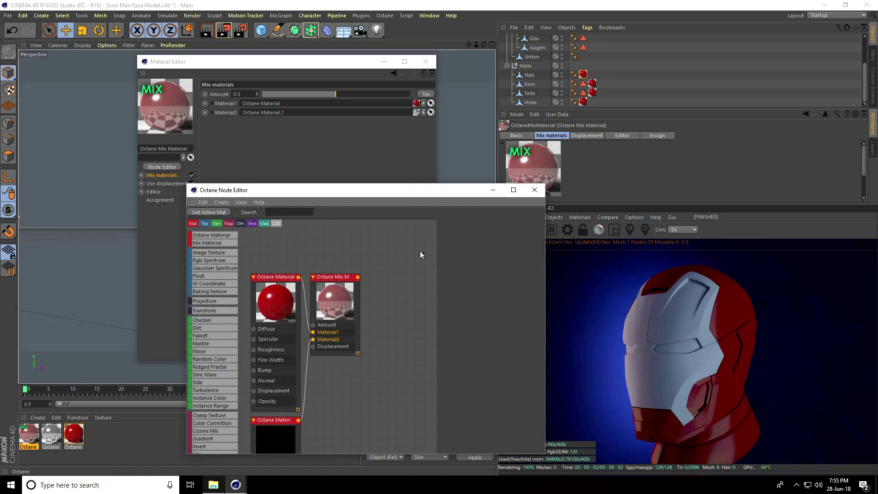
scroll(347, 293, "up", 3)
left_click_drag(339, 243, 304, 311)
left_click_drag(386, 377, 361, 333)
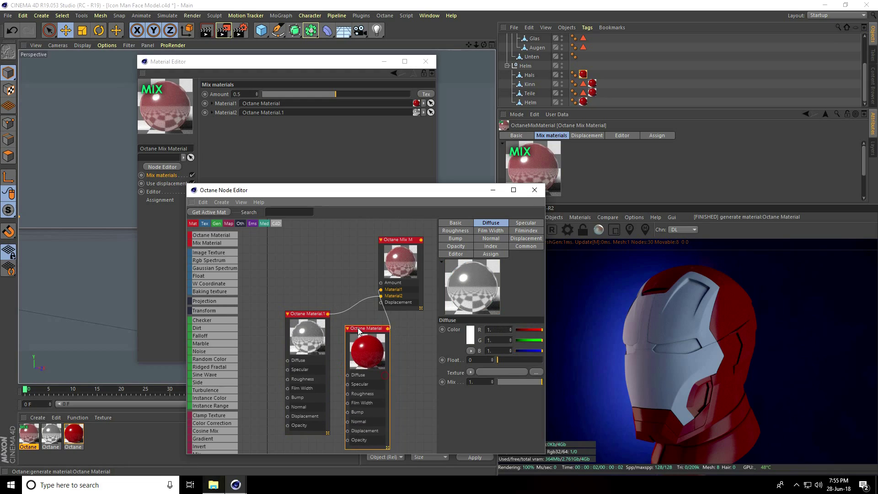
scroll(374, 260, "up", 2)
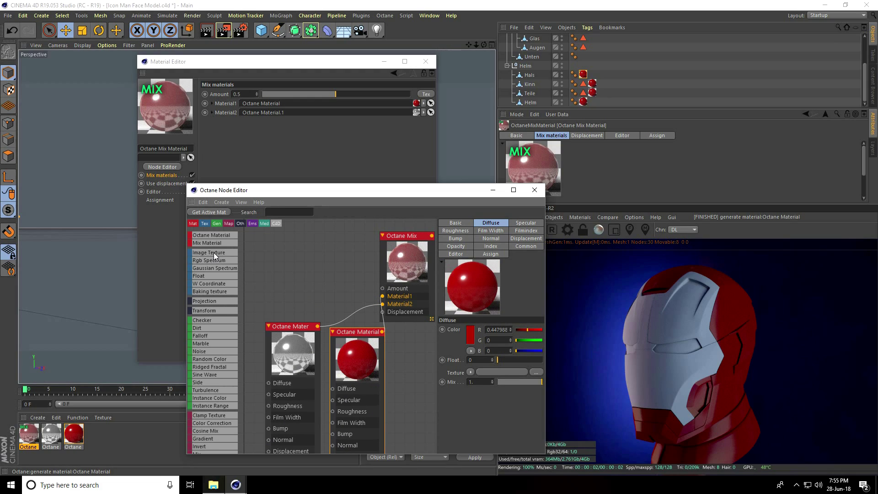
left_click_drag(208, 252, 294, 239)
left_click(296, 264)
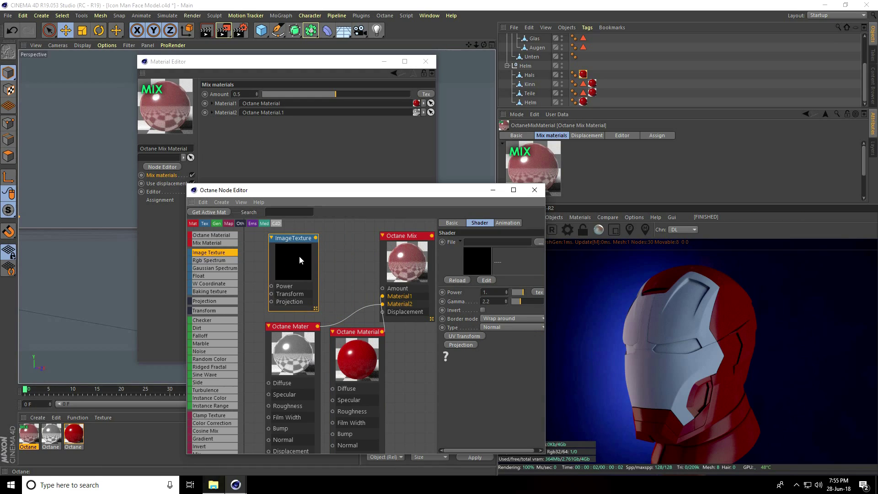
left_click(214, 486)
double_click(419, 157)
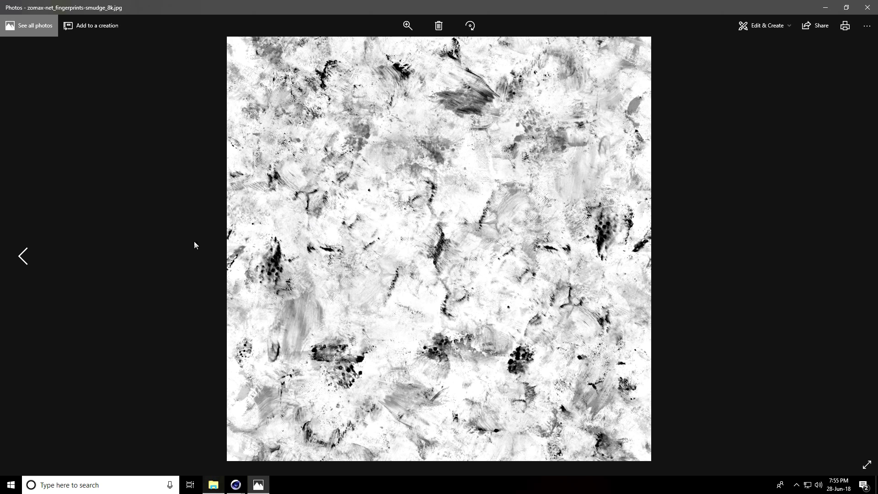
left_click(23, 255)
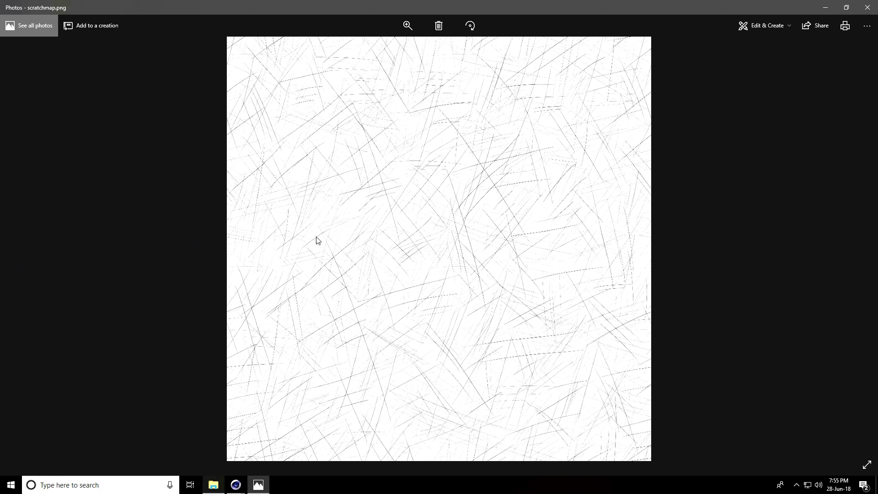
left_click(867, 7)
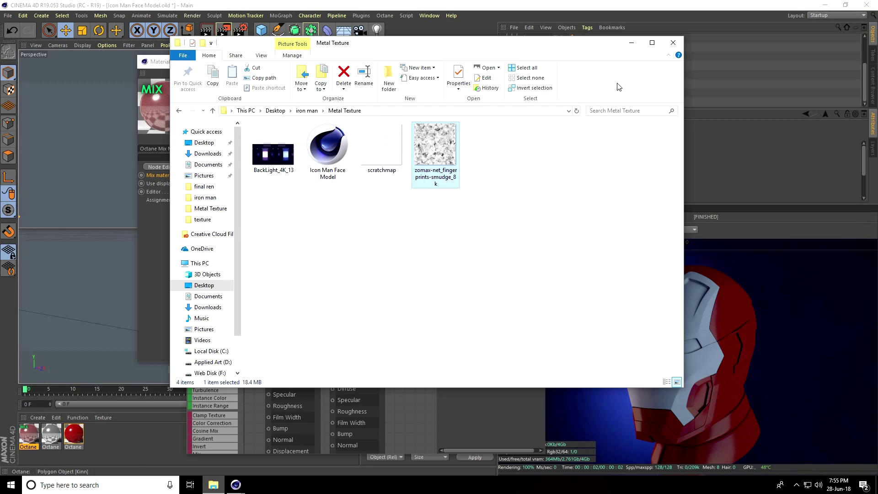
left_click(632, 43)
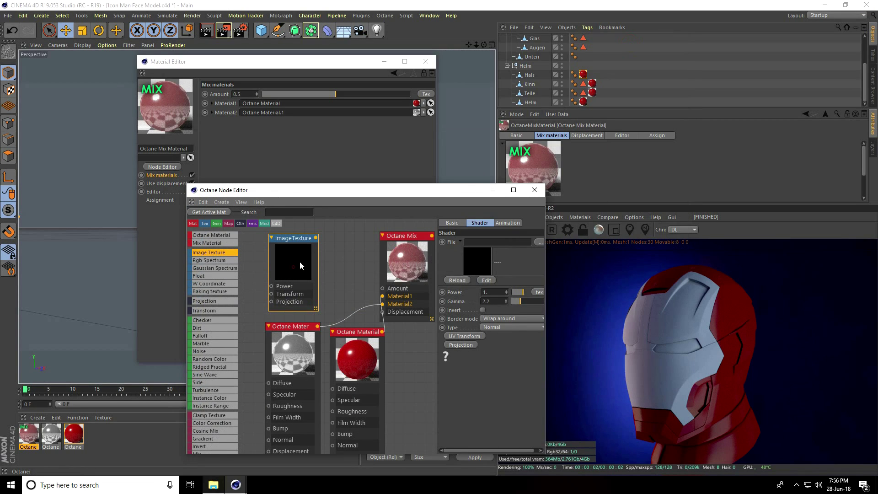
Load the fingerprint-smudge image into the ImageTexture node.
left_click_drag(546, 250, 615, 246)
left_click(602, 241)
left_click(255, 80)
left_click(804, 463)
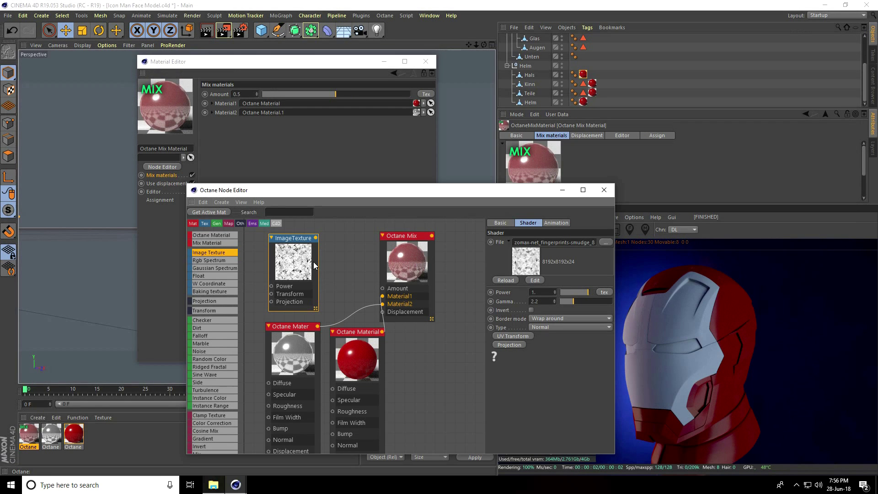
Wire the texture into the mix node's Amount and set its Power to 1.5.
left_click_drag(315, 238, 382, 292)
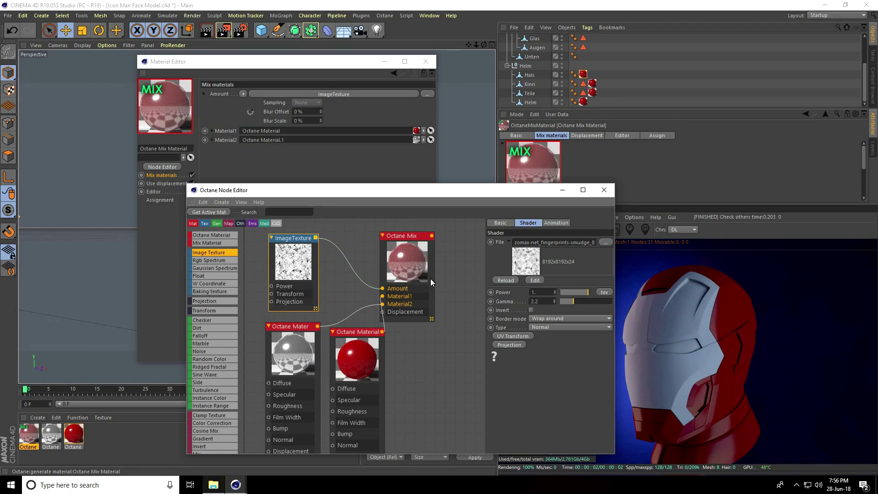
left_click(402, 259)
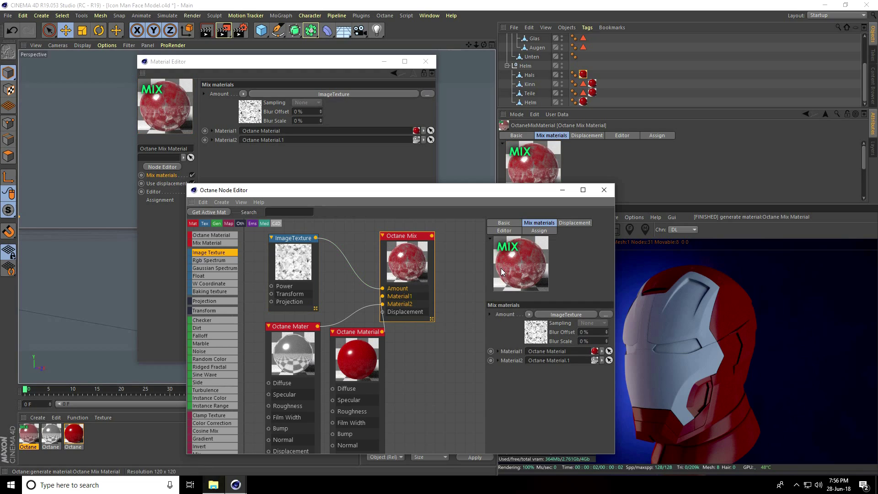
left_click(293, 270)
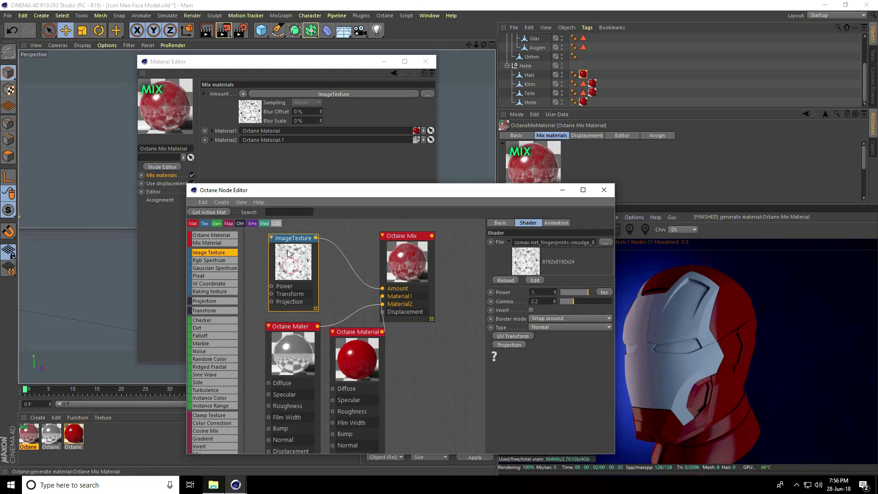
left_click(541, 292)
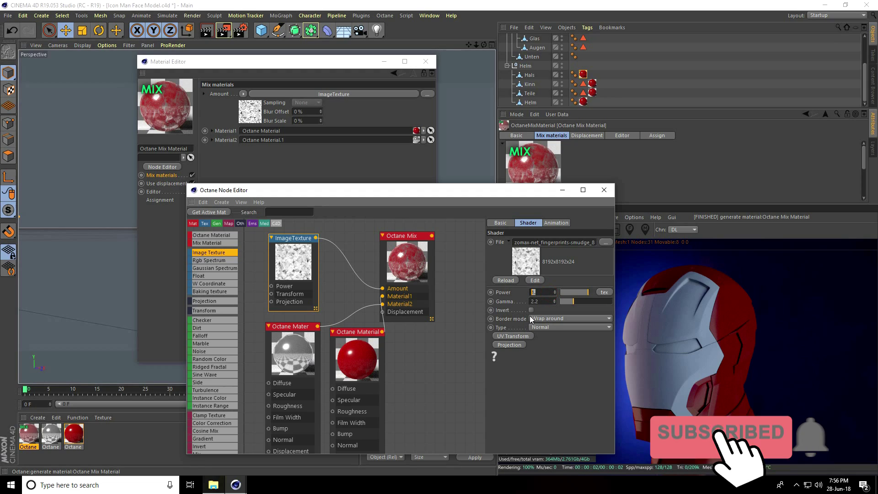
type("1.5")
key("Return")
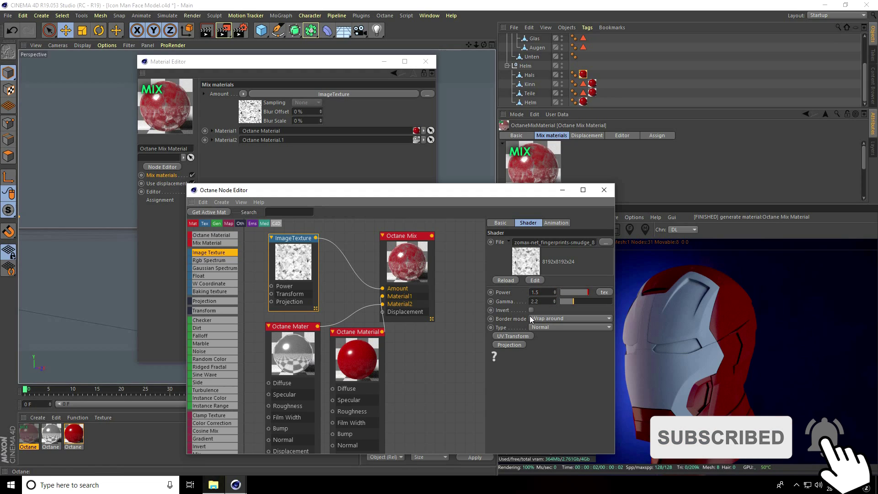
left_click(603, 189)
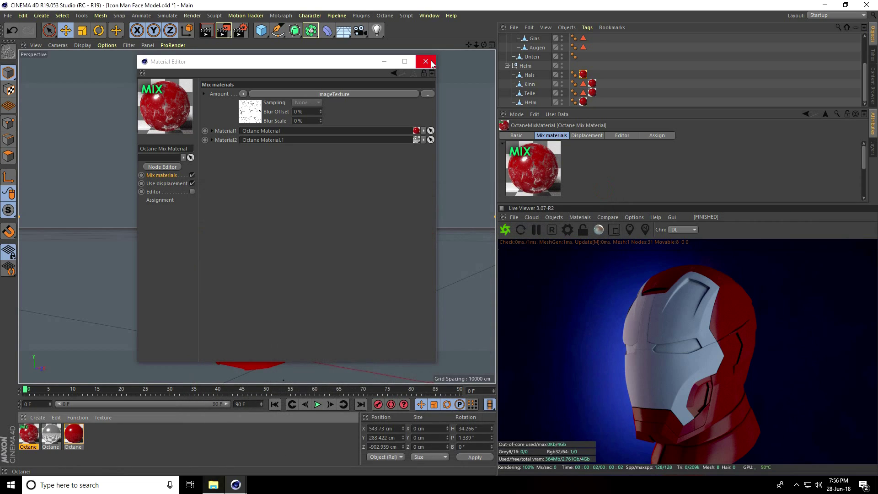
Drag the mix material onto Helm, Teile, the chin piece and Hals.
left_click(426, 62)
left_click_drag(26, 436, 584, 101)
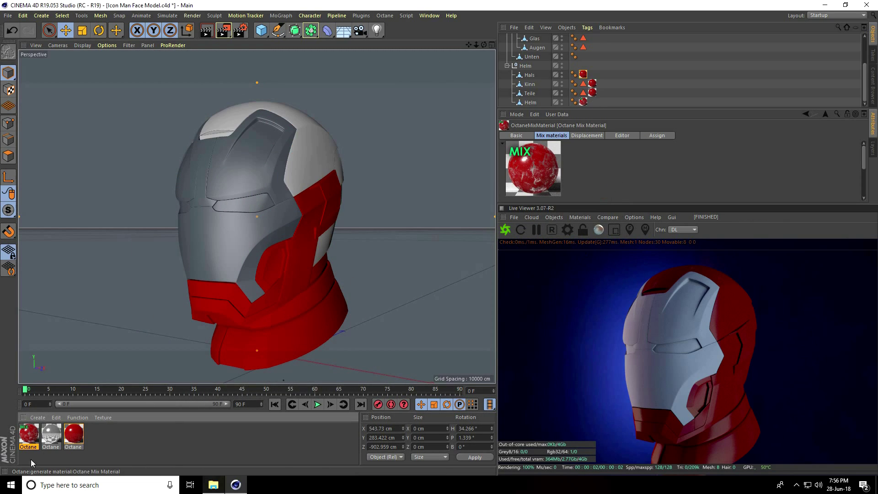
left_click_drag(28, 432, 596, 94)
left_click_drag(34, 429, 592, 85)
left_click_drag(28, 432, 583, 75)
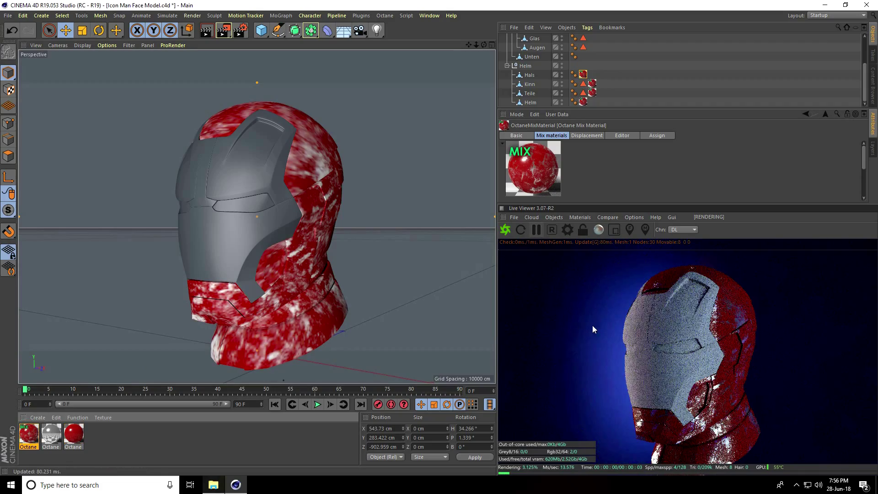
Zoom in and orbit around the helmet's neck to inspect the red marbled finish.
left_click_drag(476, 45, 439, 238)
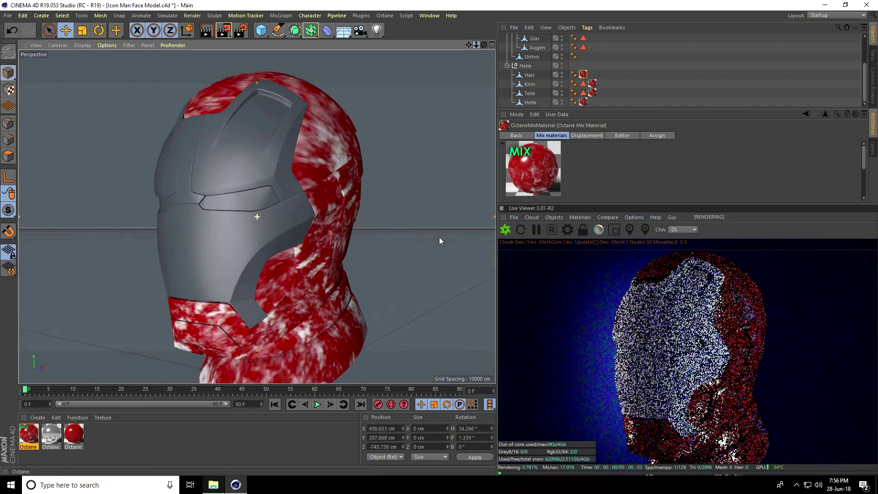
left_click_drag(467, 47, 439, 238)
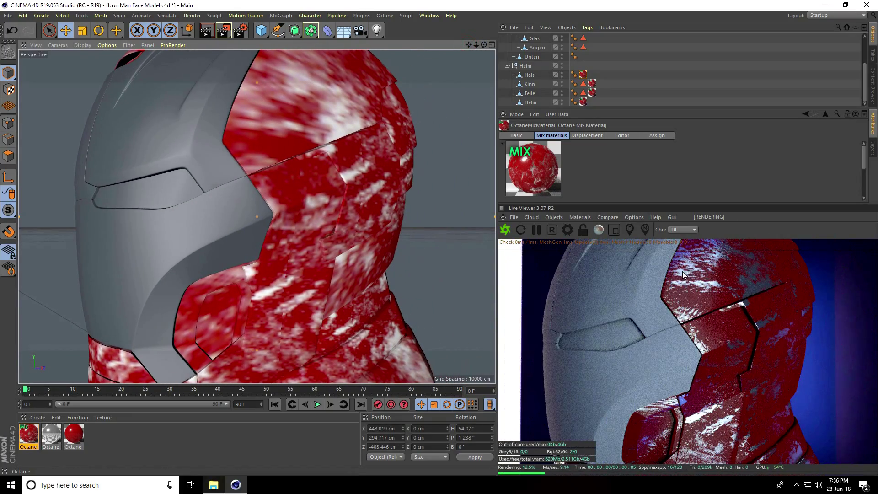
mouse_move(468, 45)
left_mouse_down()
mouse_move(439, 238)
mouse_move(468, 46)
left_mouse_up()
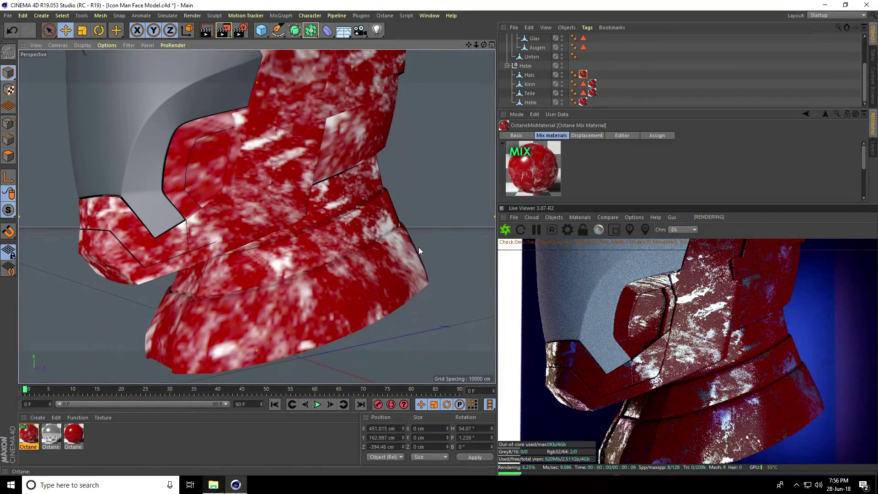
left_click_drag(312, 281, 392, 277, "alt")
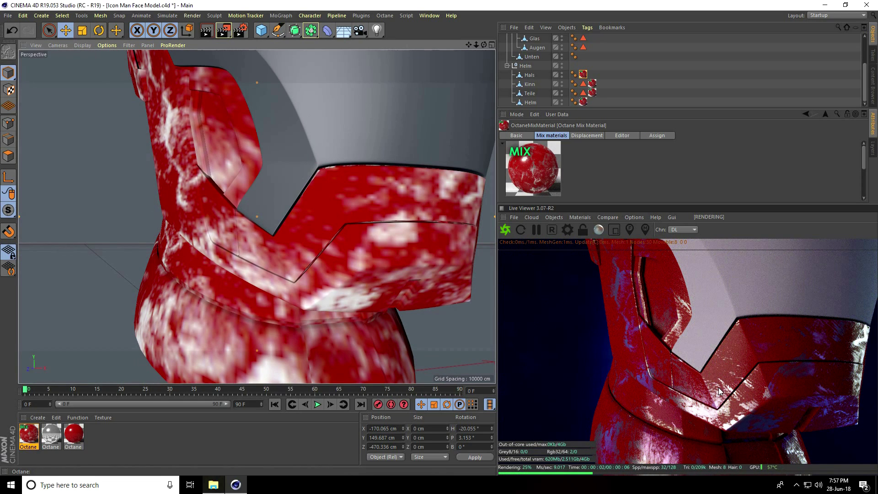
Set the Octane render's Max. samples to 512.
left_click(564, 230)
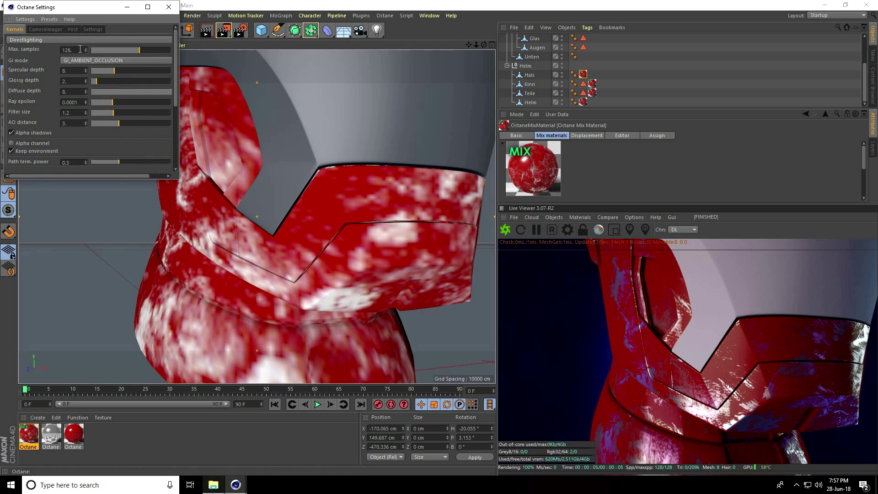
type("51")
left_click(169, 11)
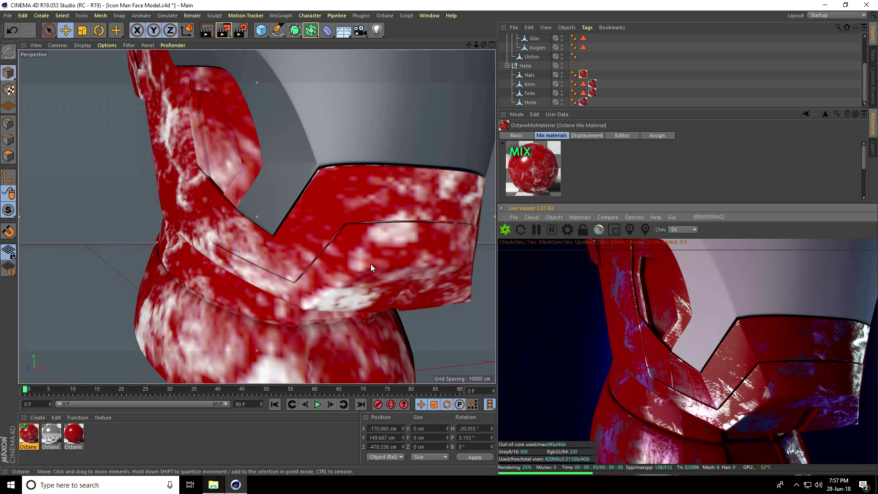
Orbit around the helmet to inspect the render, then select the red and glass materials.
left_click_drag(463, 138, 468, 65, "alt")
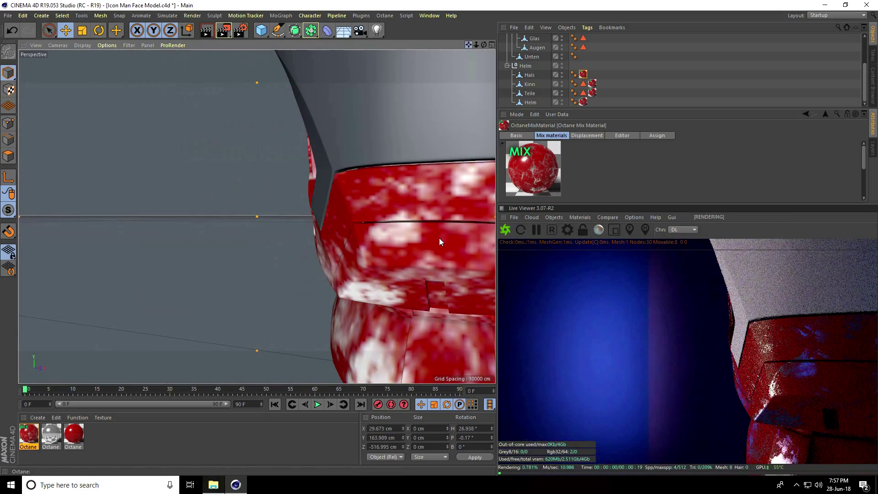
left_click_drag(439, 238, 438, 241, "alt")
left_click_drag(478, 45, 305, 151)
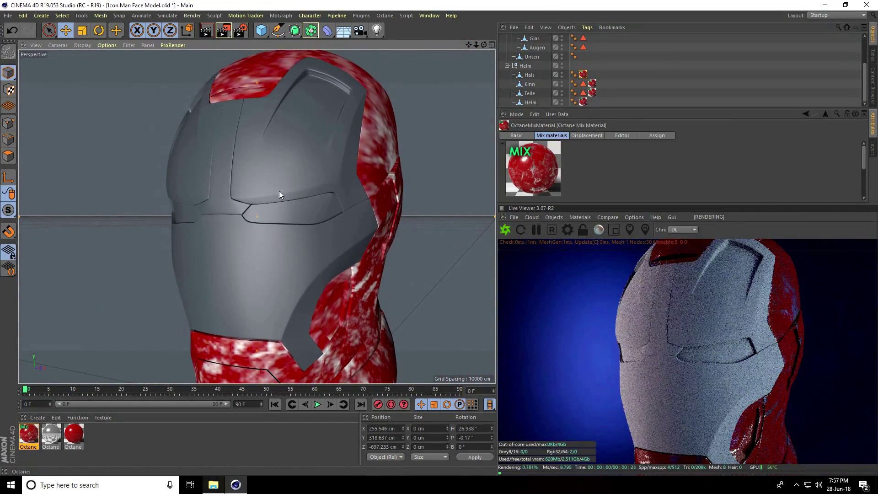
left_click_drag(338, 216, 324, 205, "alt")
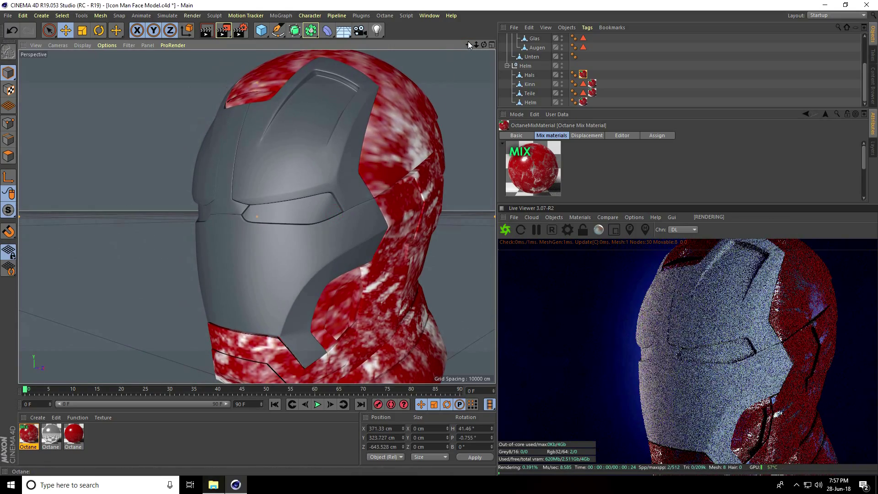
left_click_drag(469, 45, 437, 239)
scroll(437, 236, "down", 5)
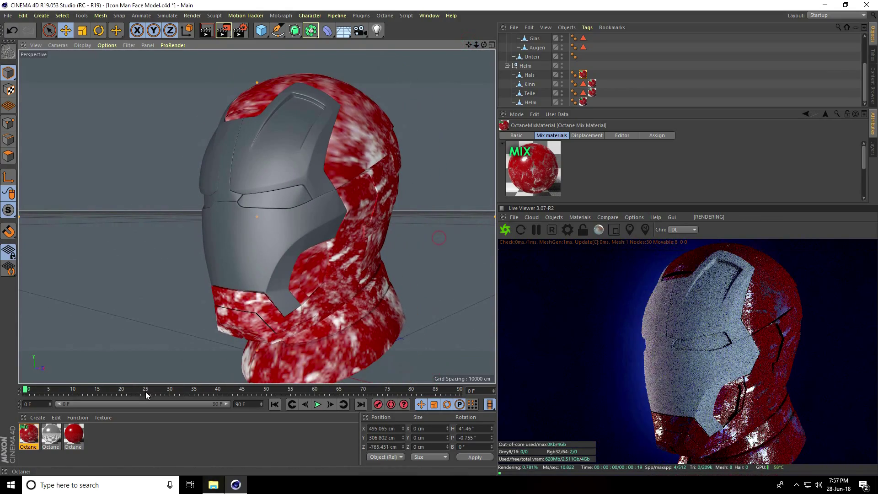
left_click(55, 443)
left_click_drag(89, 427, 59, 438)
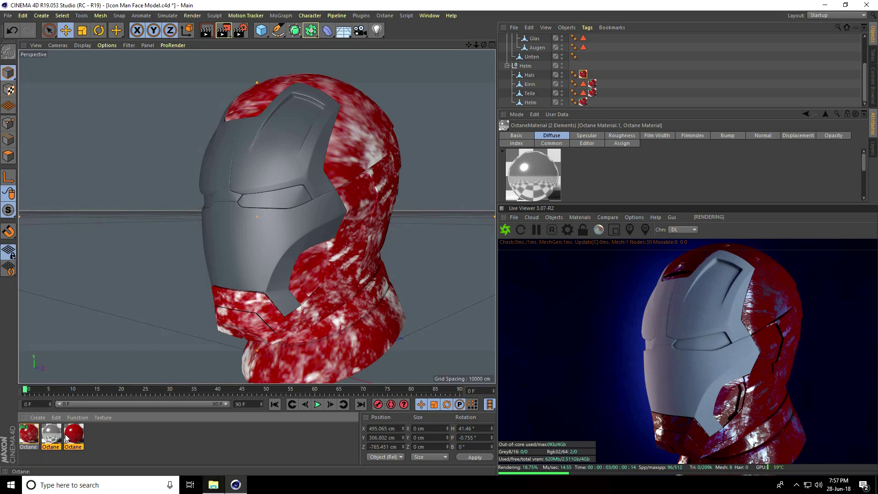
Paste copies of the red and glass materials and open the copied red material.
key("ctrl+v")
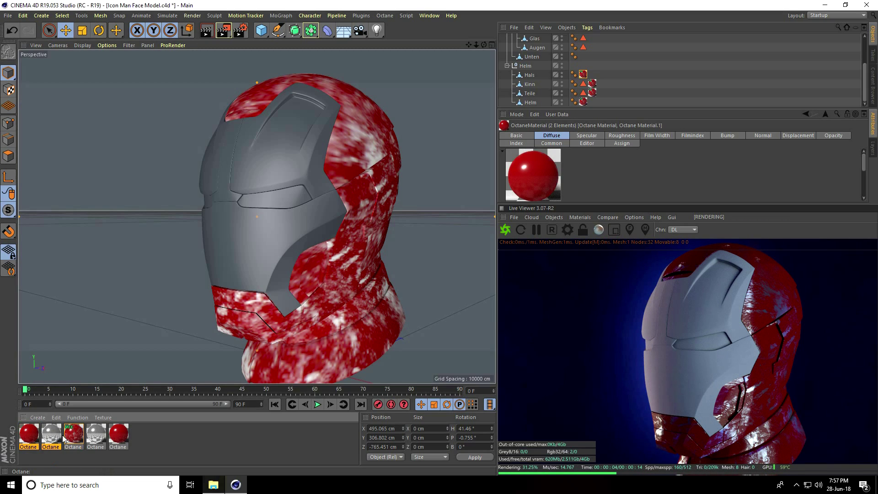
left_click(29, 438)
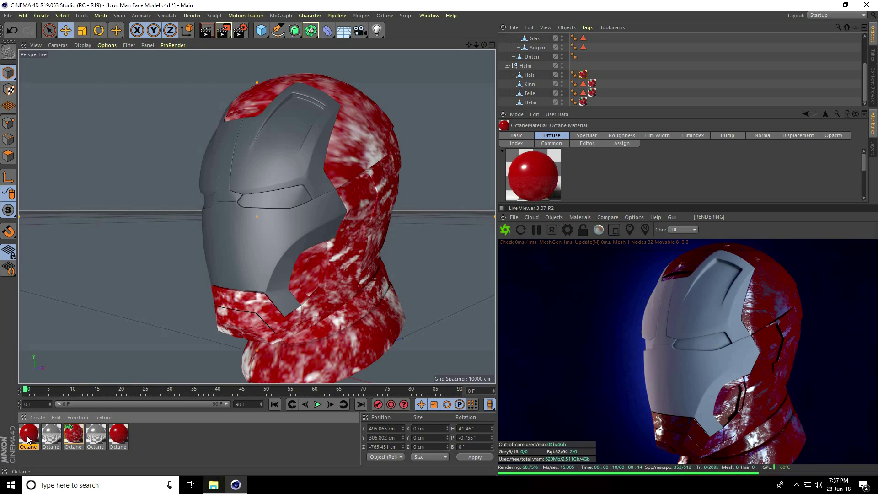
double_click(28, 438)
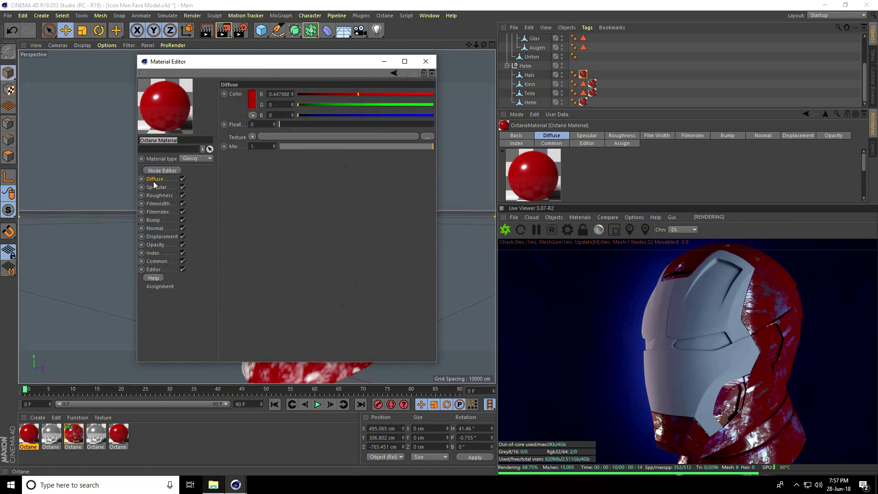
Change its diffuse colour to yellow with hue 50 and value 100.
left_click(253, 94)
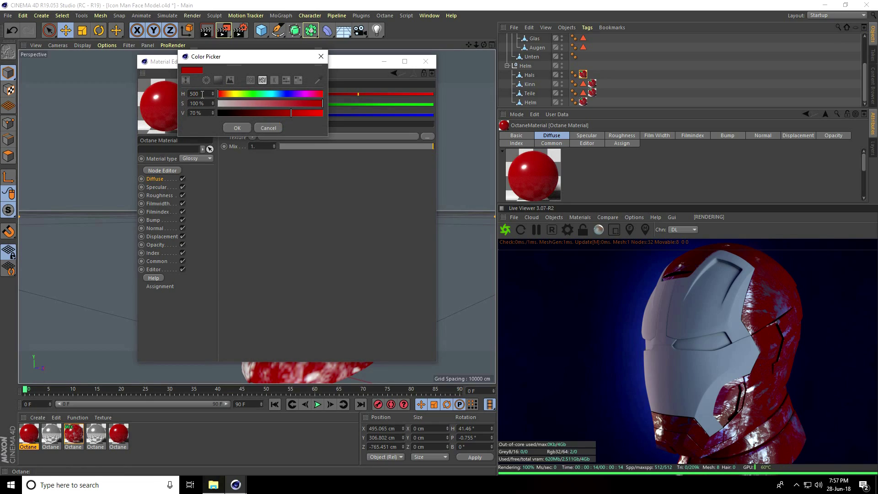
key("Return")
key("Tab")
key("Tab")
type("10")
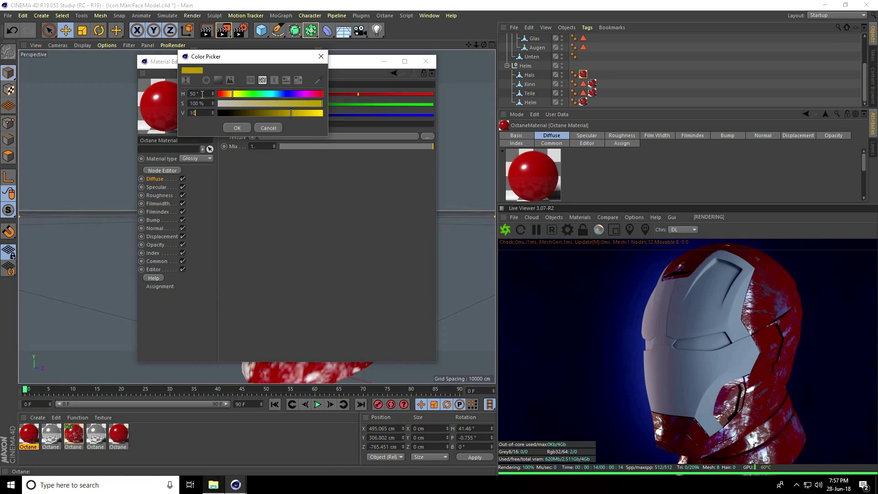
key("Return")
left_click(237, 128)
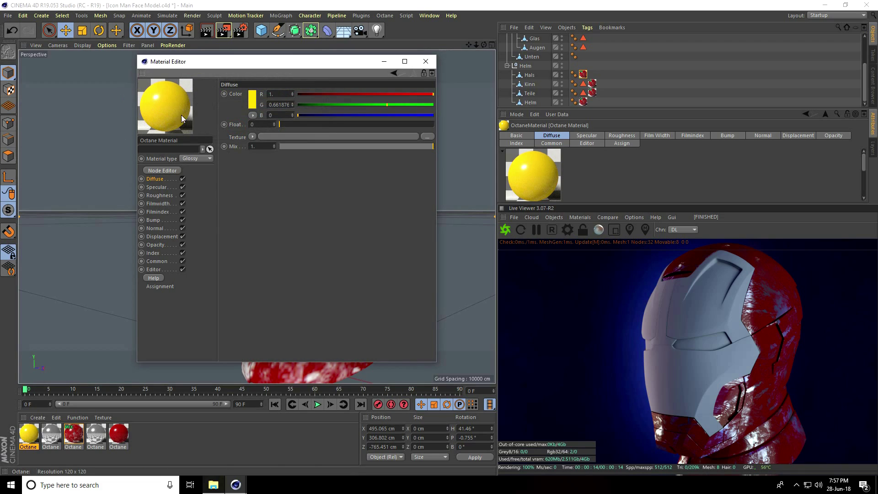
left_click(425, 61)
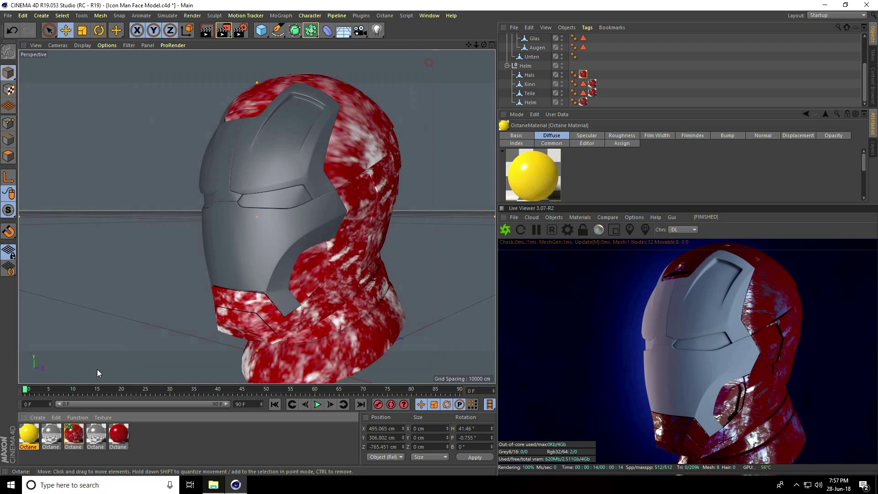
Create an Octane Mix Material using the yellow Octane Material and Octane Material.1 as its two inputs.
left_click(34, 416)
mouse_move(47, 352)
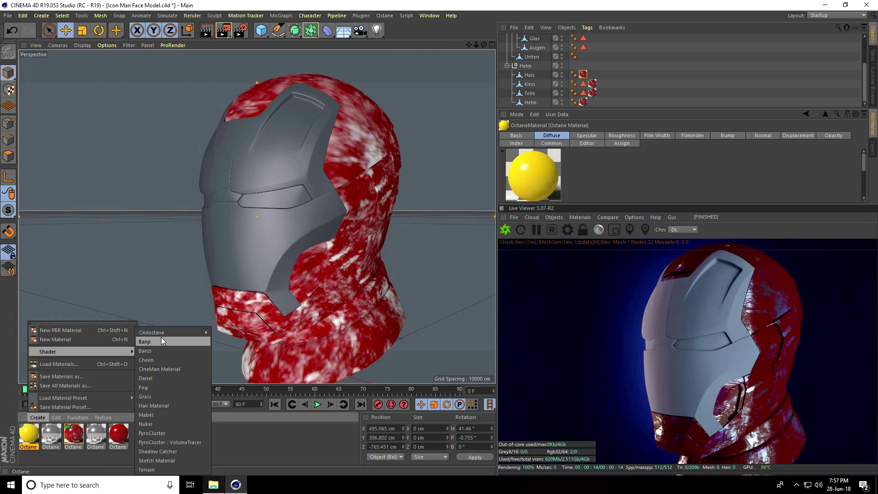
mouse_move(169, 333)
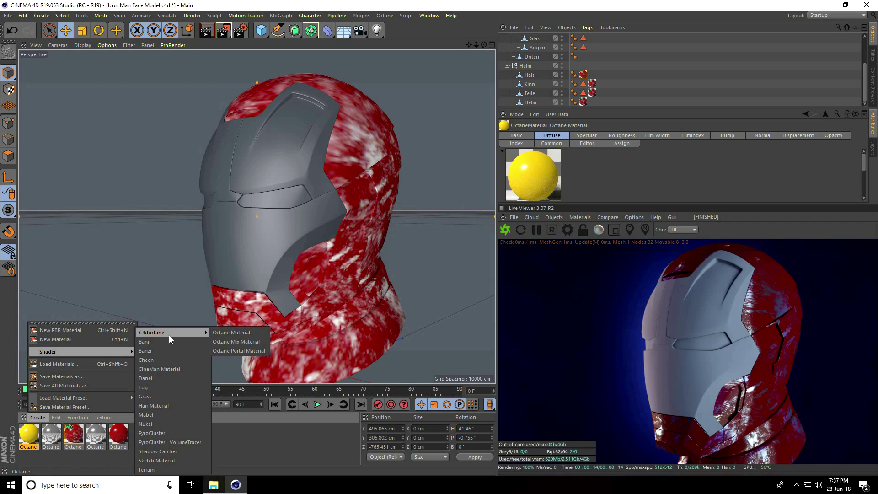
left_click(252, 343)
double_click(29, 435)
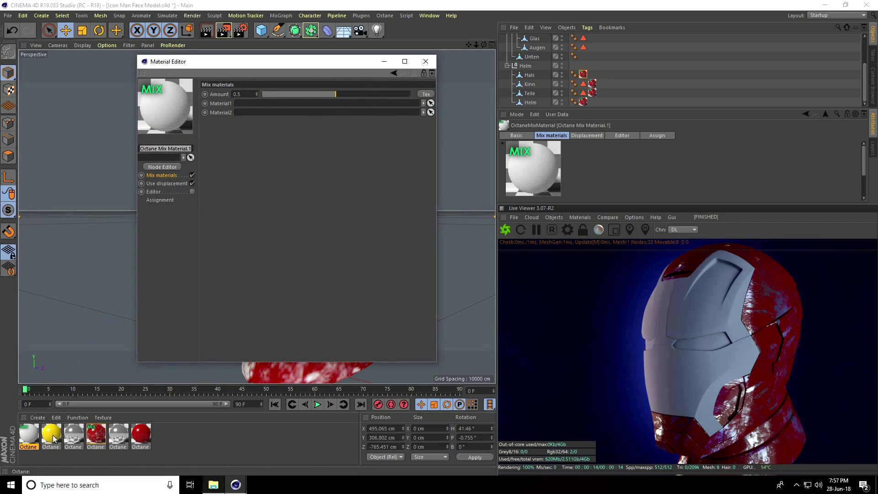
left_click_drag(53, 439, 243, 106)
left_click_drag(72, 442, 256, 114)
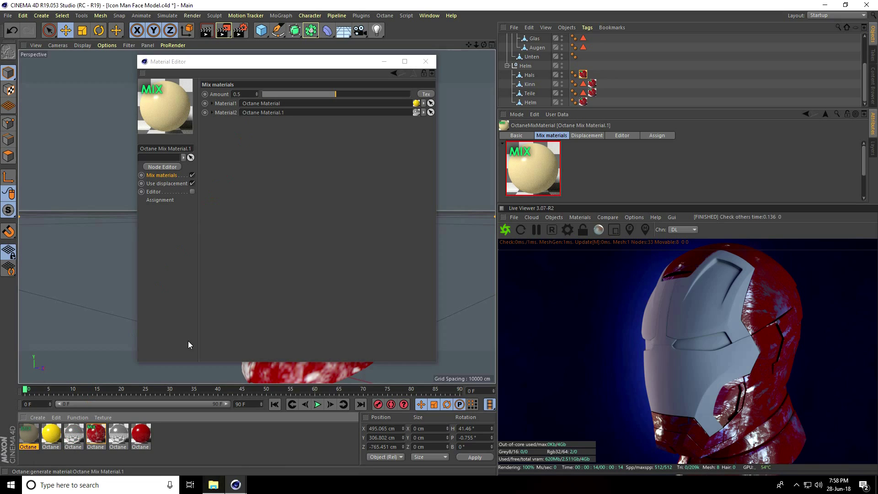
Add an Image Texture node to the mix material's graph loaded with scratchmap.png.
left_click(168, 167)
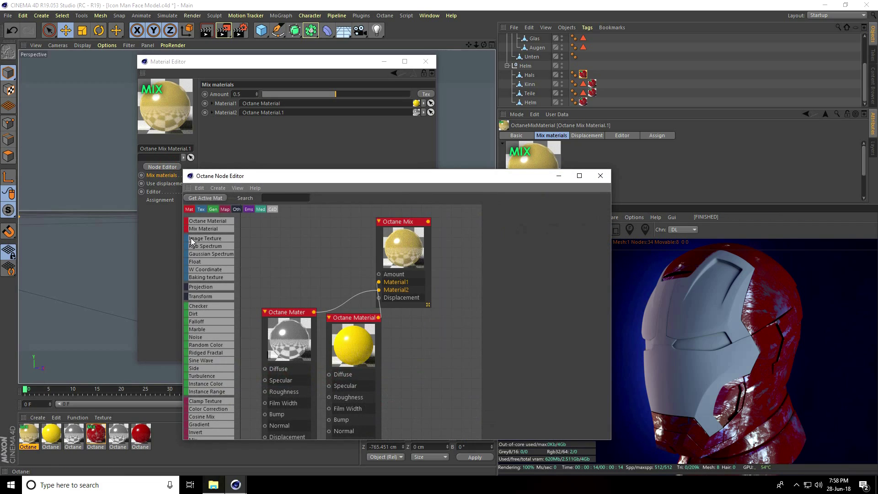
left_click_drag(193, 239, 298, 227)
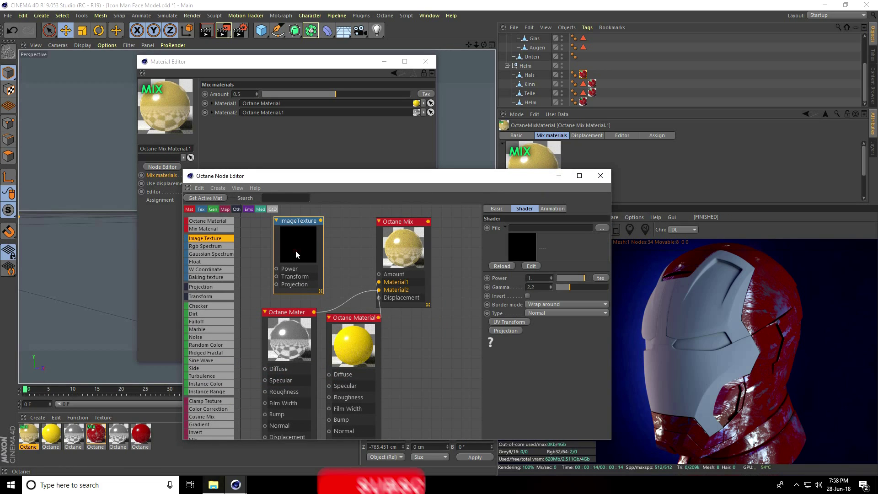
left_click(603, 227)
left_click(188, 95)
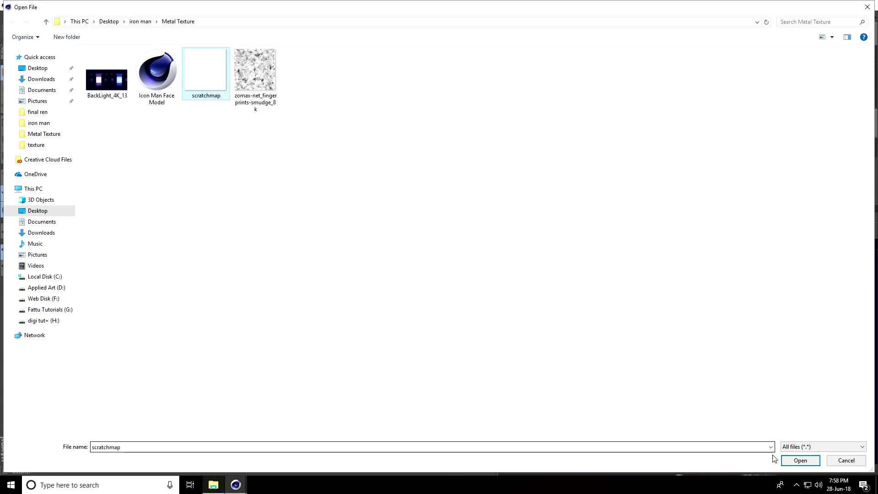
key("Return")
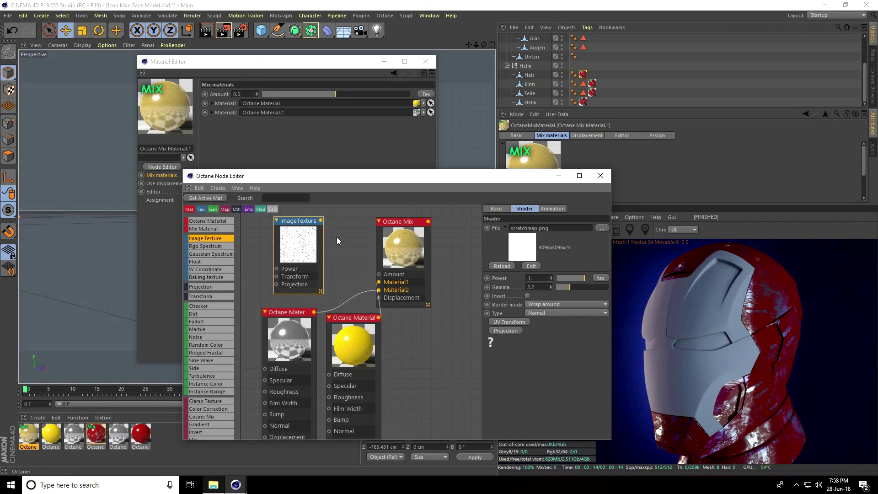
Wire the scratchmap texture into the mix Amount with Power 1.2.
left_click_drag(321, 221, 377, 275)
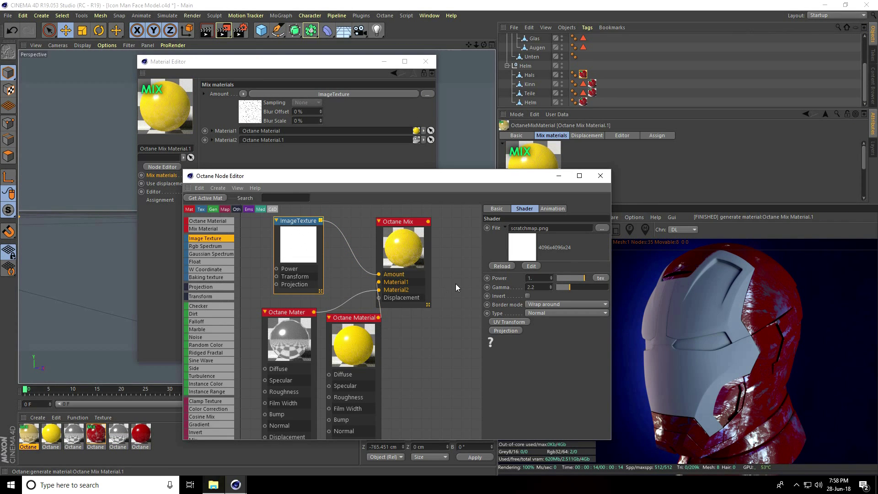
left_click(496, 279)
type("1.2")
key("Return")
left_click(600, 176)
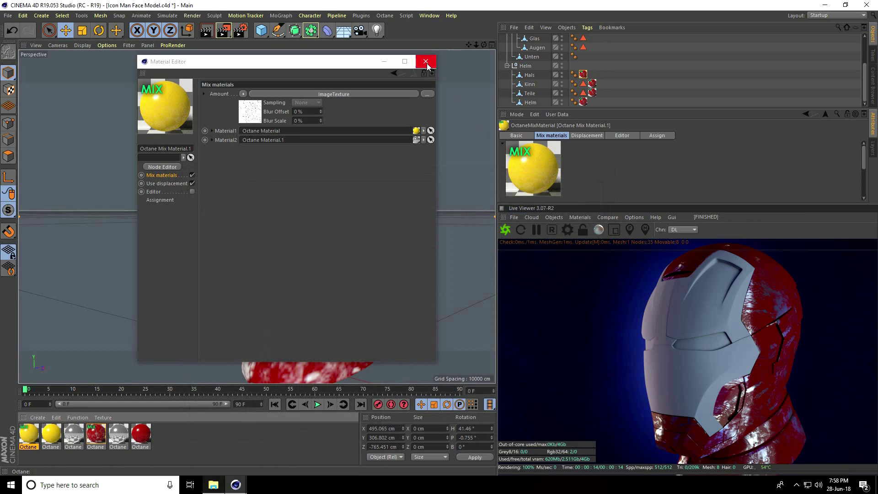
left_click(426, 62)
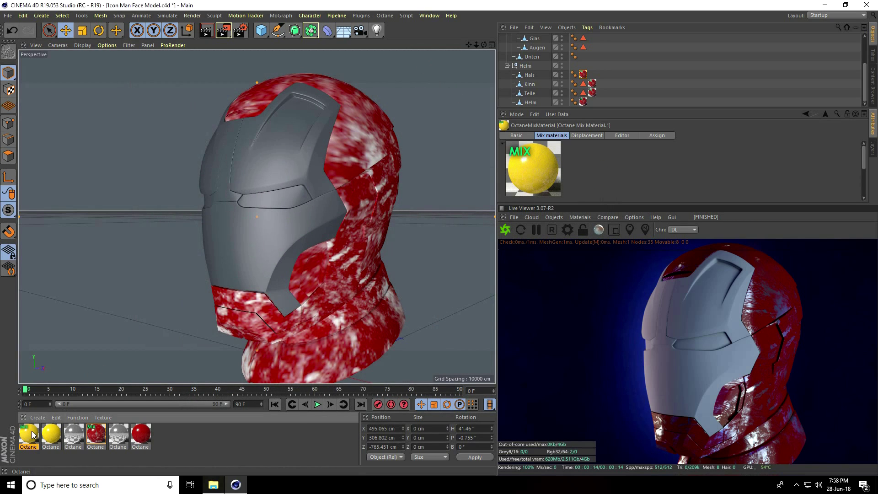
Drag the scratched yellow mix material onto Unten, Glas and Oben.
left_click_drag(206, 293, 532, 56)
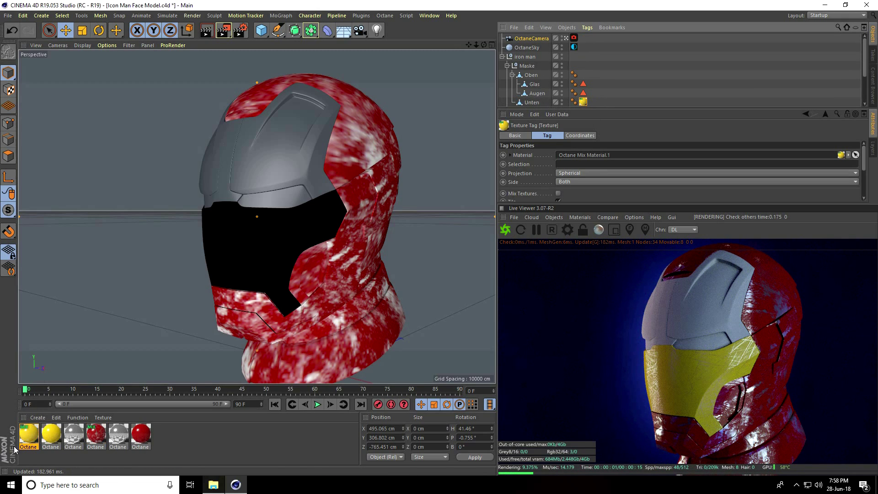
left_click_drag(35, 430, 541, 84)
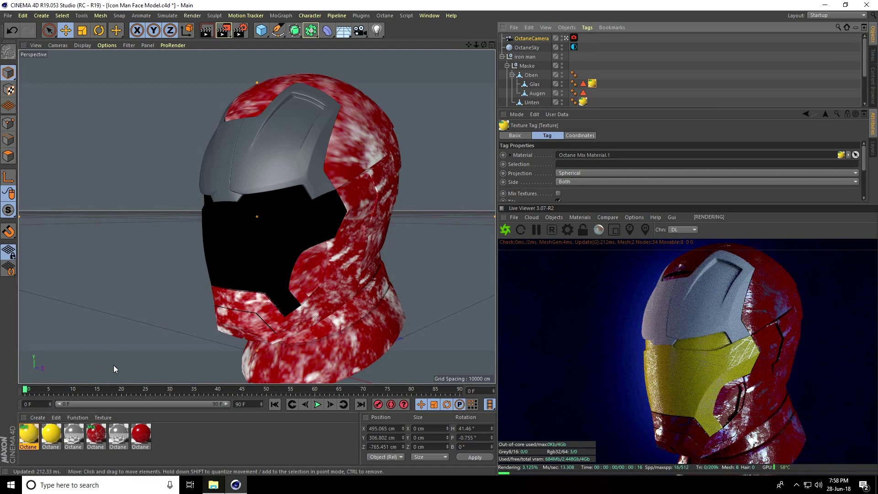
left_click_drag(28, 434, 537, 74)
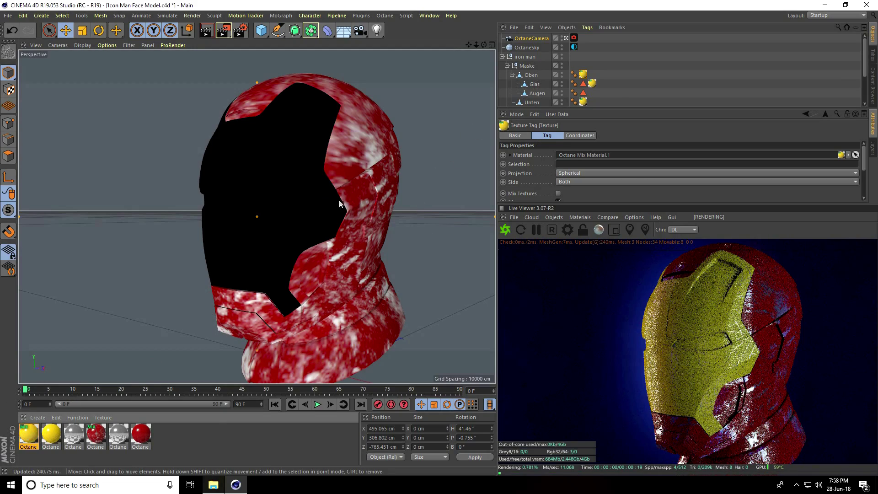
Orbit, pan and dolly around the helmet to inspect the yellow scratched faceplate.
scroll(287, 198, "up", 10)
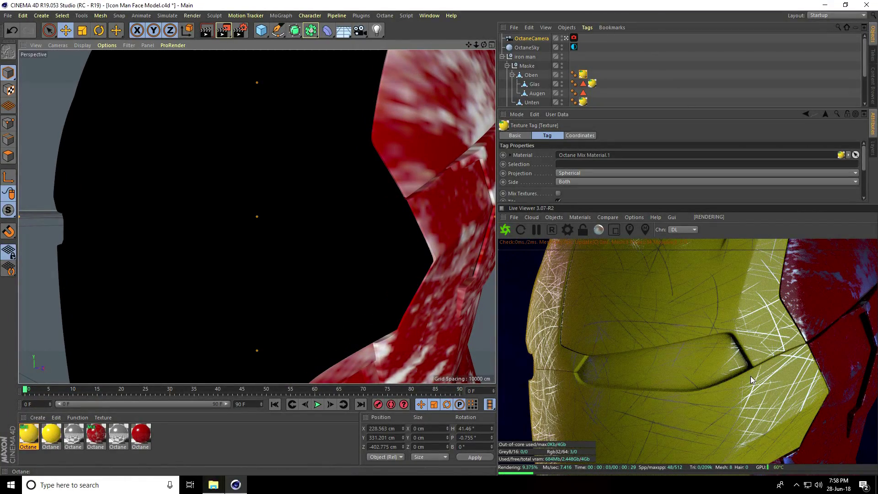
left_click_drag(384, 246, 453, 245, "alt")
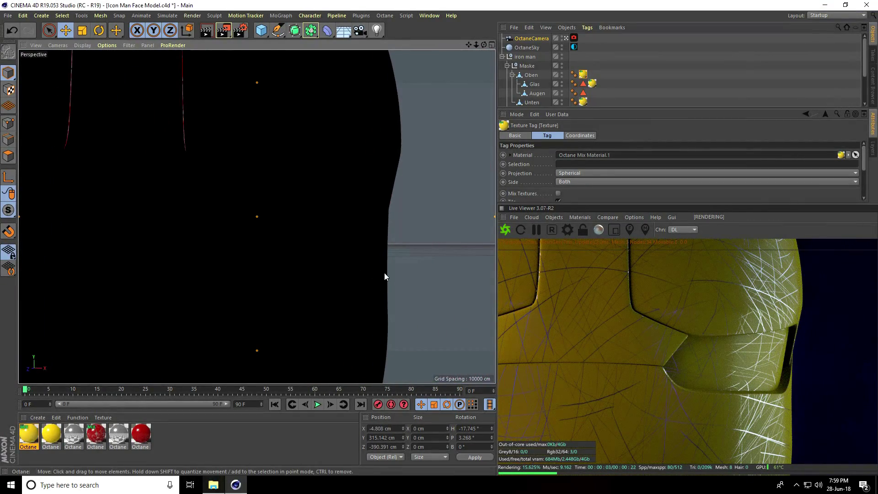
left_click_drag(363, 250, 220, 250, "alt")
left_click_drag(443, 238, 432, 210, "alt")
left_click_drag(301, 287, 301, 215, "alt")
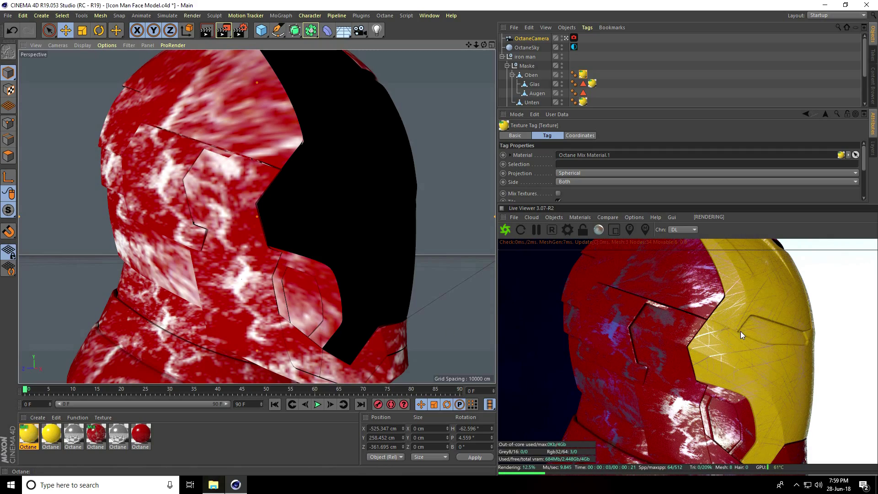
left_click_drag(402, 256, 475, 112, "alt")
left_click_drag(473, 45, 413, 254, "alt")
middle_click_drag(439, 238, 313, 160, "alt")
left_click_drag(475, 45, 439, 238)
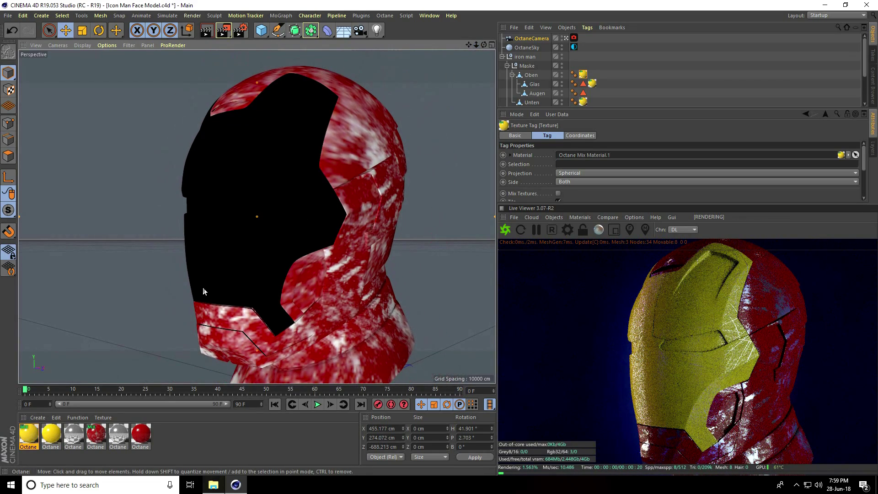
Create a new standard Octane Material and open it for editing.
left_click(34, 417)
mouse_move(62, 352)
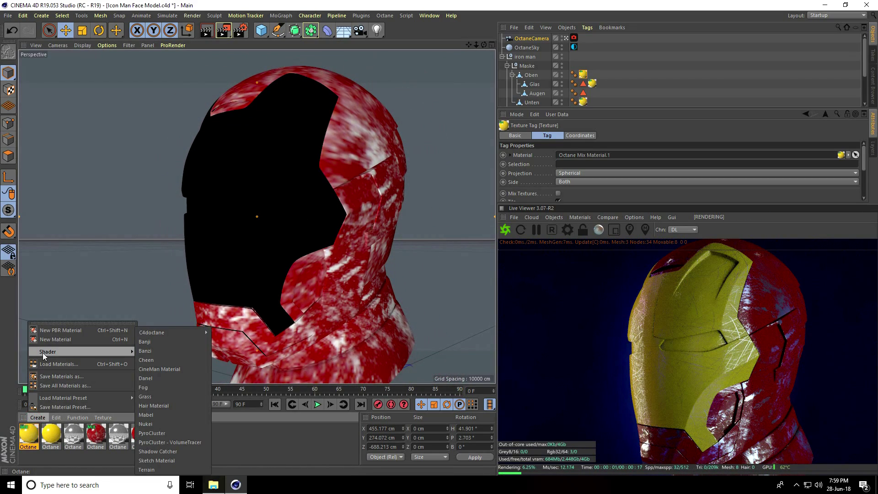
mouse_move(176, 331)
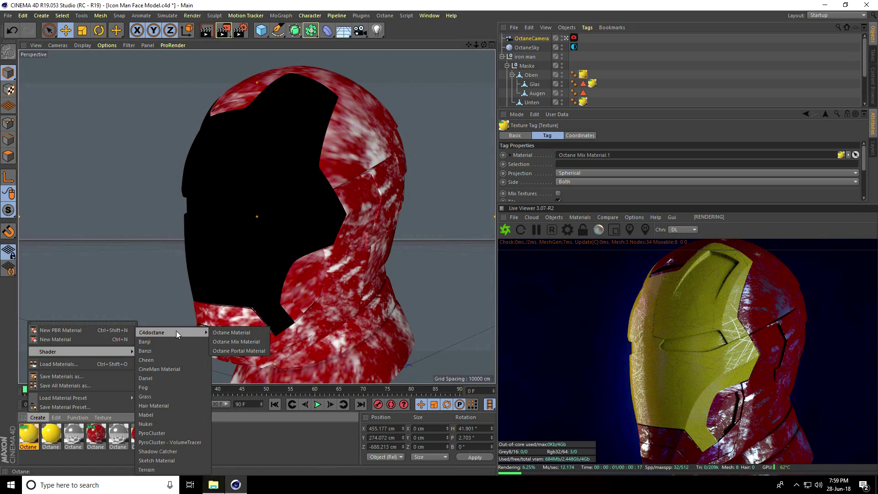
left_click(252, 332)
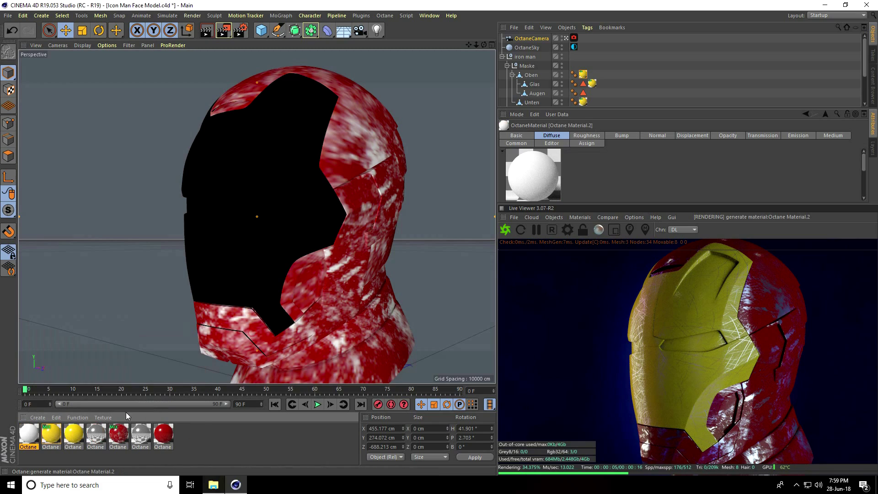
double_click(28, 437)
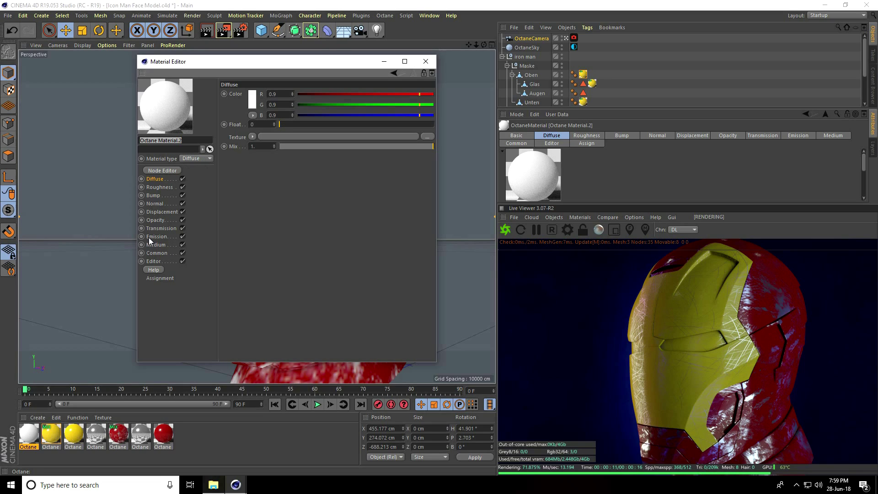
Give the material Blackbody emission and open the emission shader's settings.
left_click(160, 237)
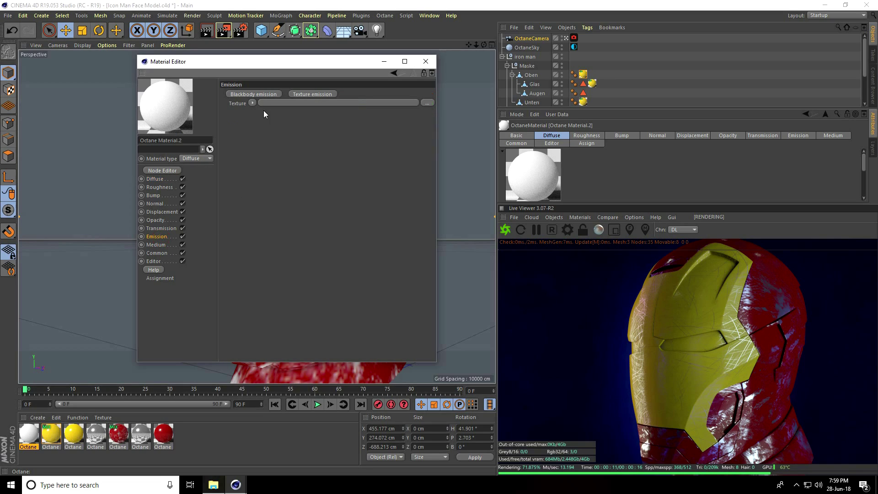
left_click(254, 95)
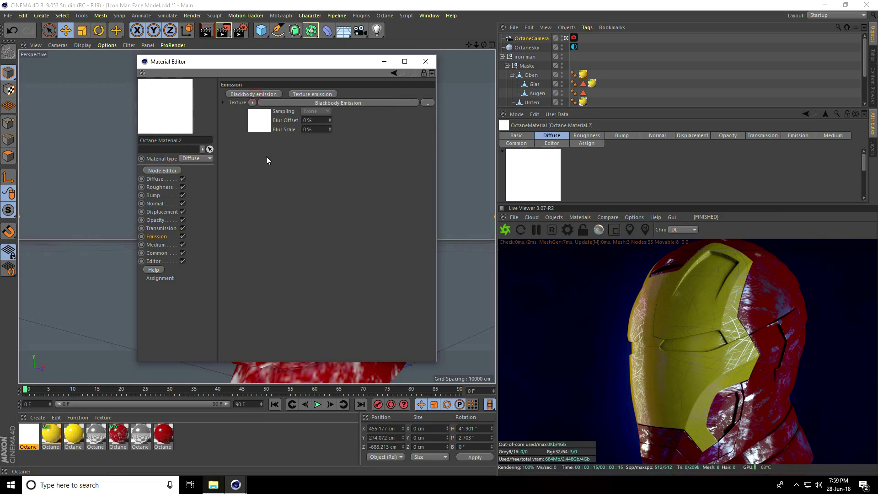
left_click(257, 122)
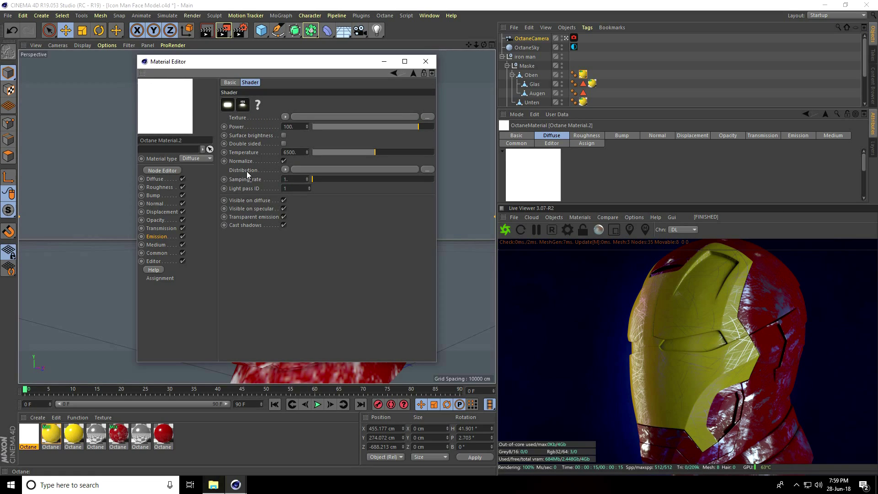
Assign RgbSpectrum shaders to the blackbody emission's Texture and Distribution slots.
left_click(286, 118)
mouse_move(293, 288)
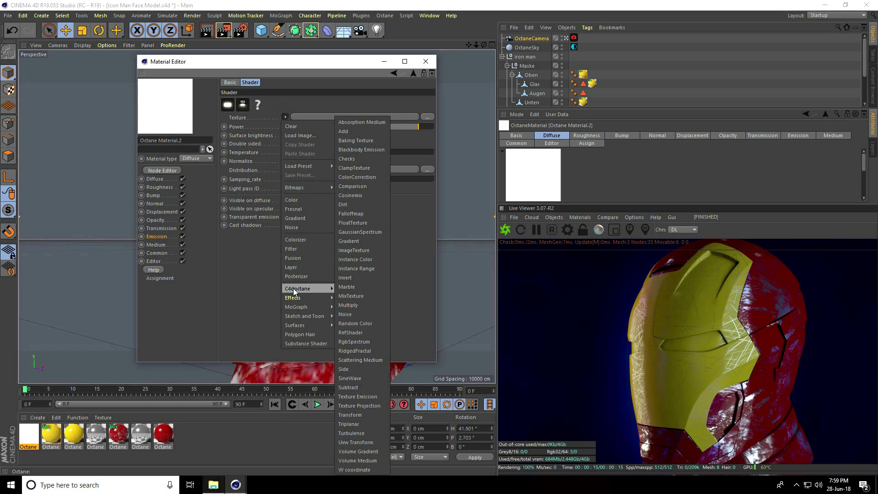
left_click(369, 342)
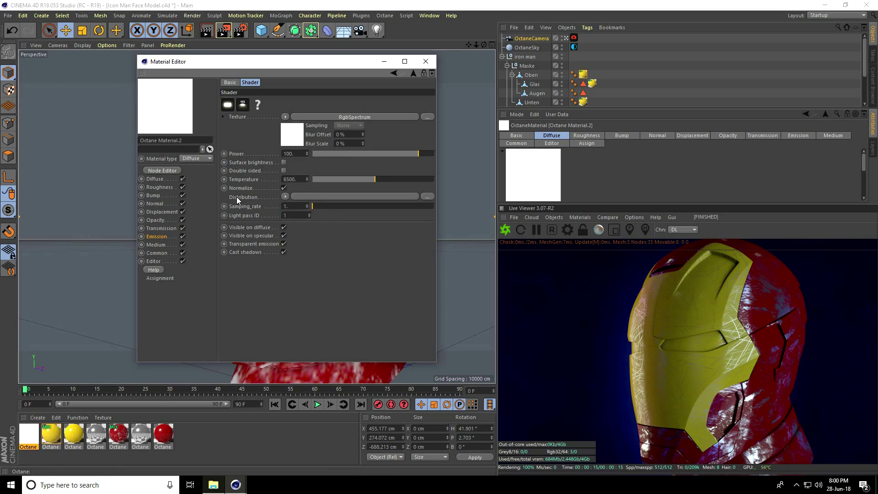
left_click(285, 196)
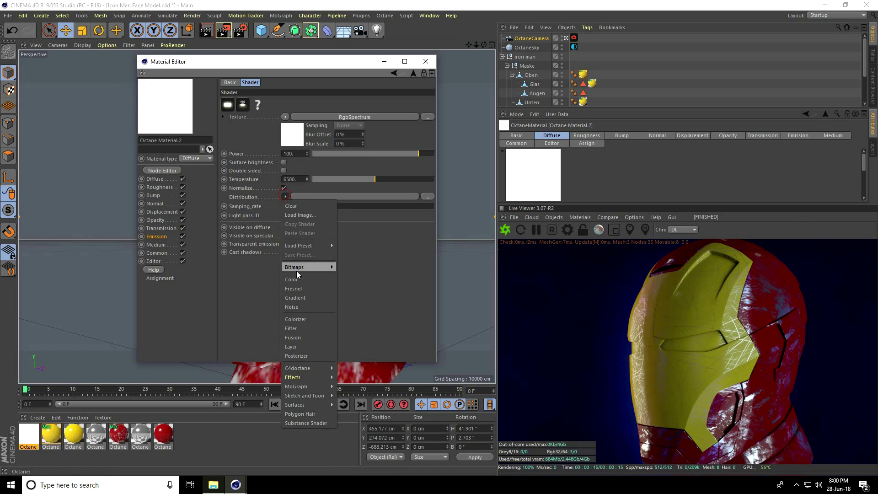
mouse_move(303, 368)
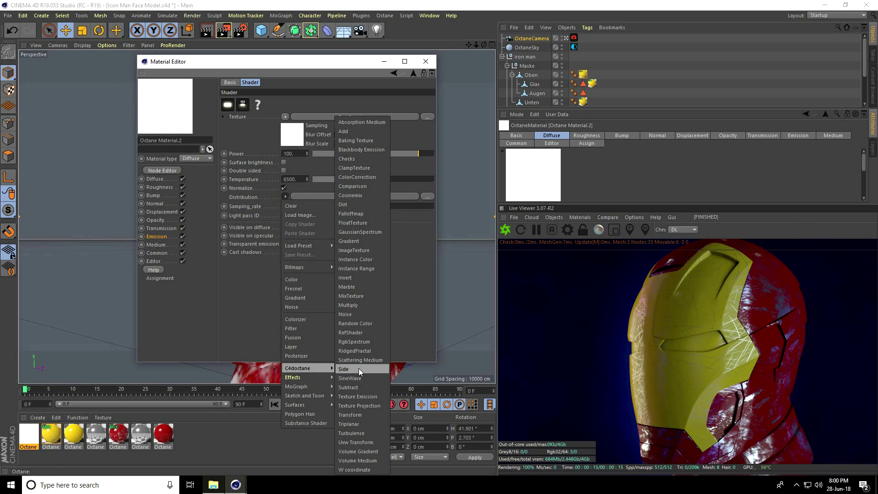
left_click(361, 342)
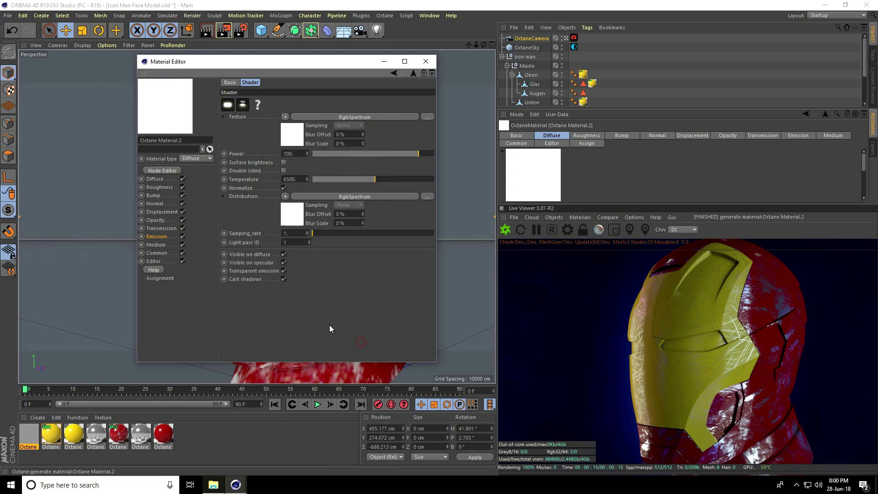
Set the Texture RgbSpectrum colour to a fully saturated blue.
left_click(294, 132)
left_click(248, 109)
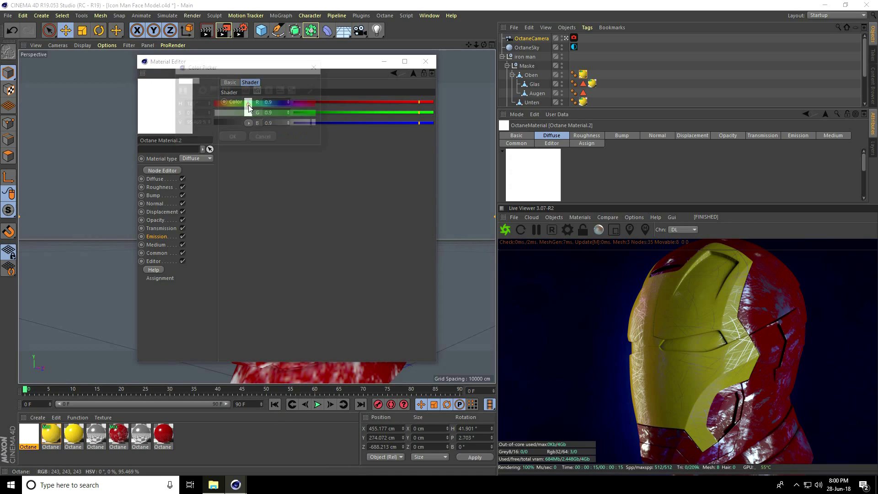
left_click(266, 105)
left_click_drag(267, 105, 272, 106)
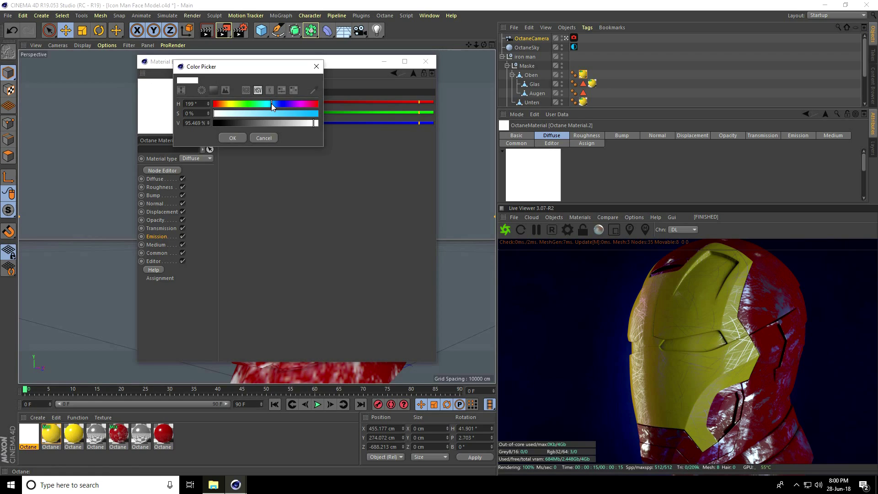
left_click(316, 114)
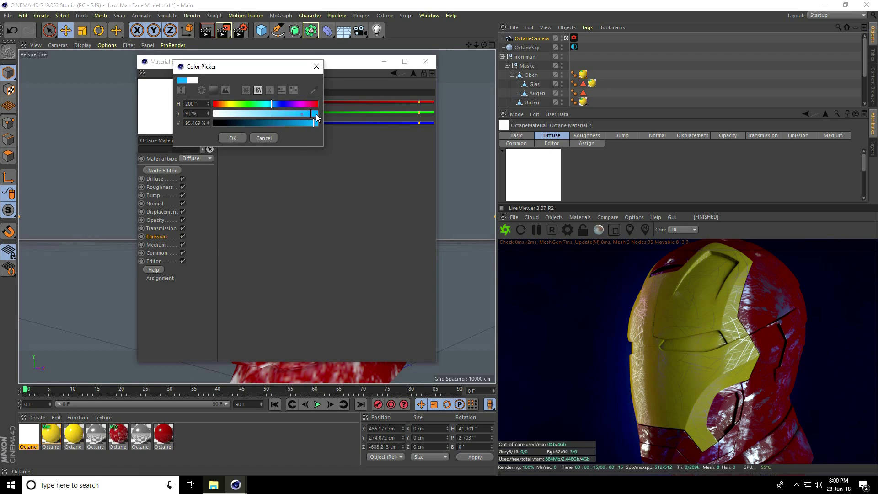
left_click(232, 139)
left_click(393, 73)
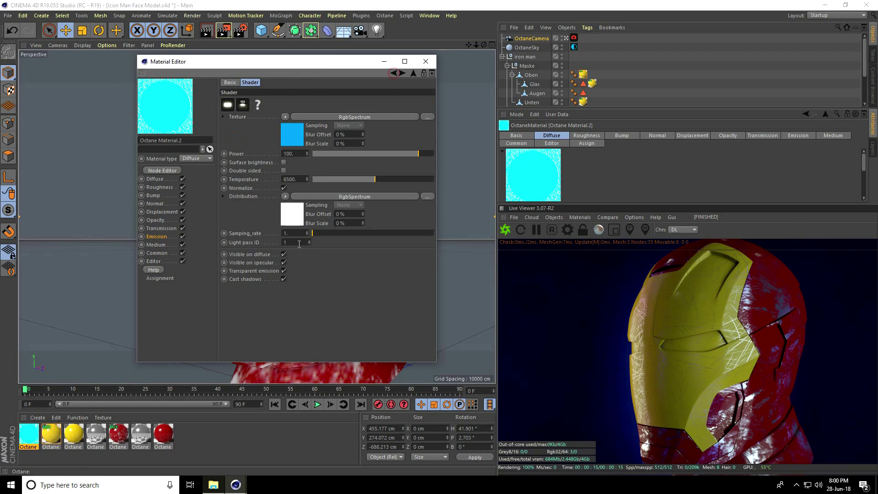
Set the Distribution RgbSpectrum colour to a bright light blue.
left_click(292, 209)
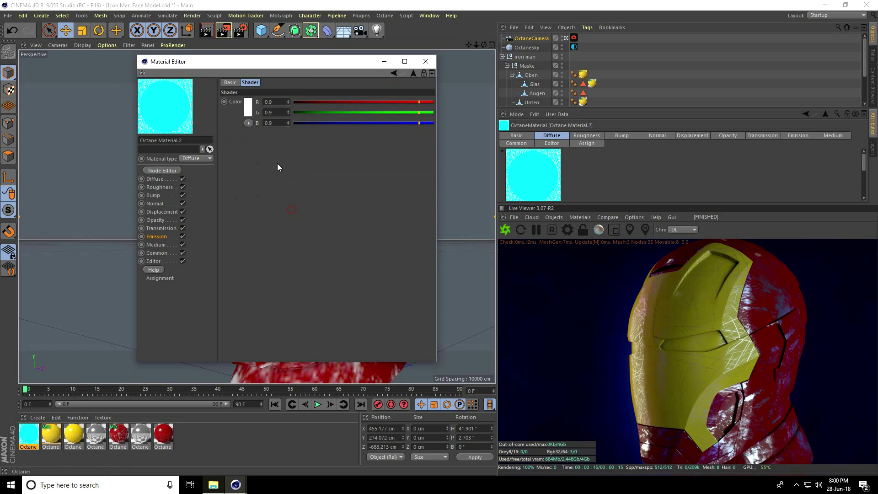
left_click(248, 109)
left_click(266, 105)
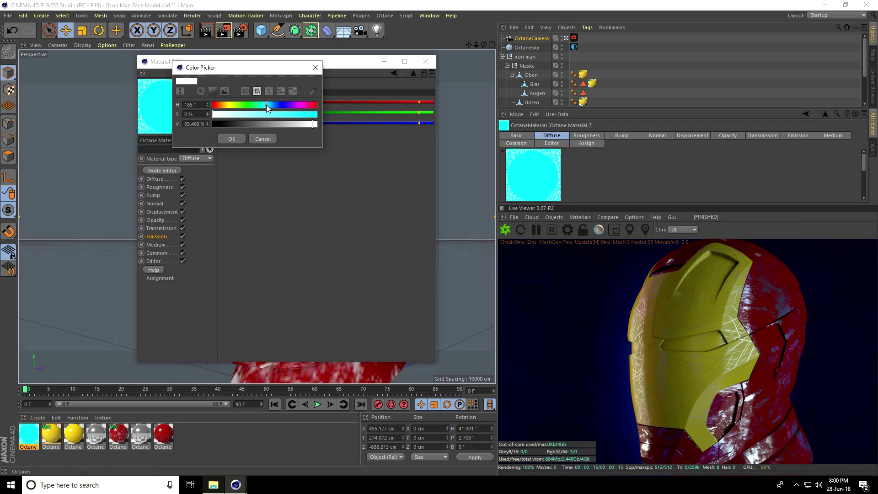
left_click(282, 114)
left_click(315, 123)
left_click_drag(269, 105, 272, 106)
left_click(231, 139)
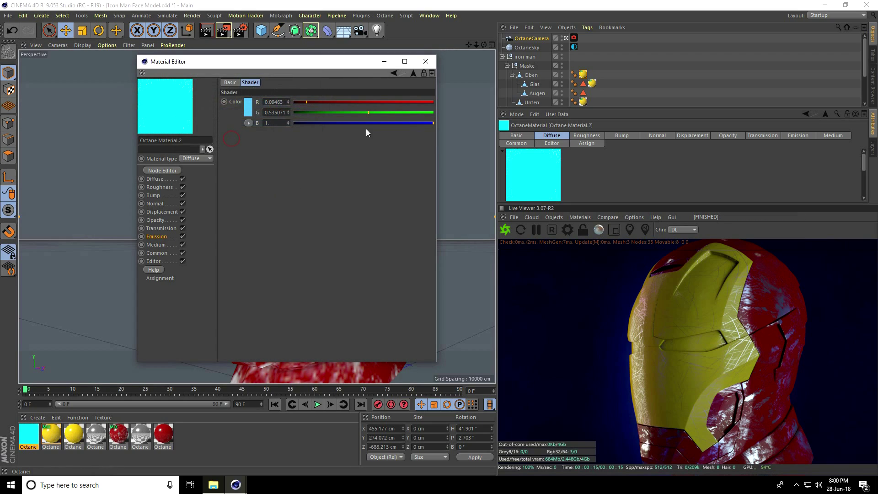
left_click(391, 73)
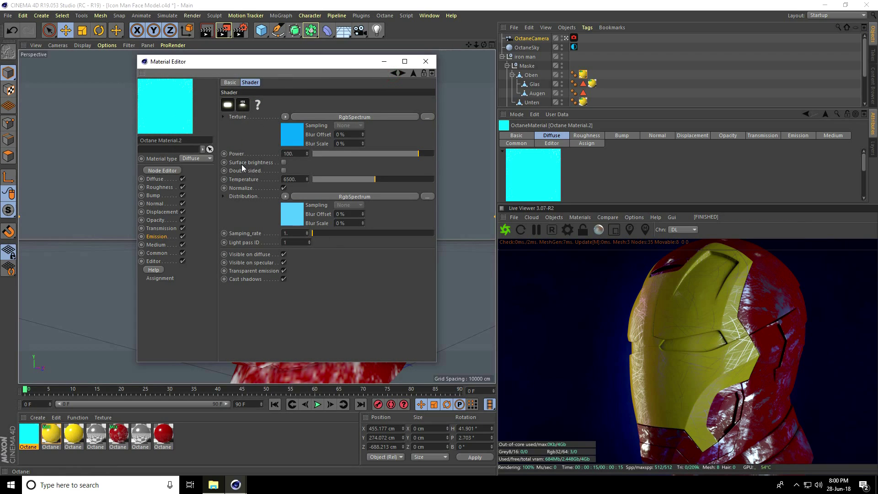
Enable surface brightness and apply the cyan material to the Augen eyes.
left_click(284, 162)
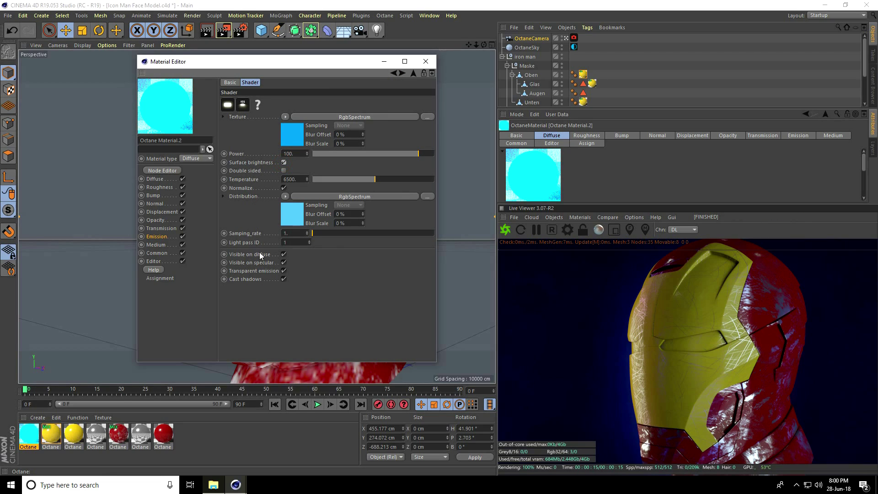
left_click(426, 62)
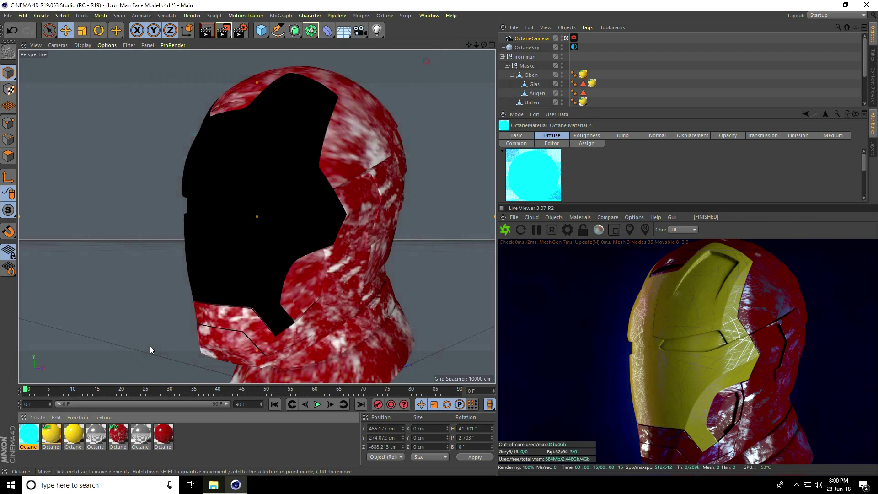
left_click_drag(25, 439, 541, 80)
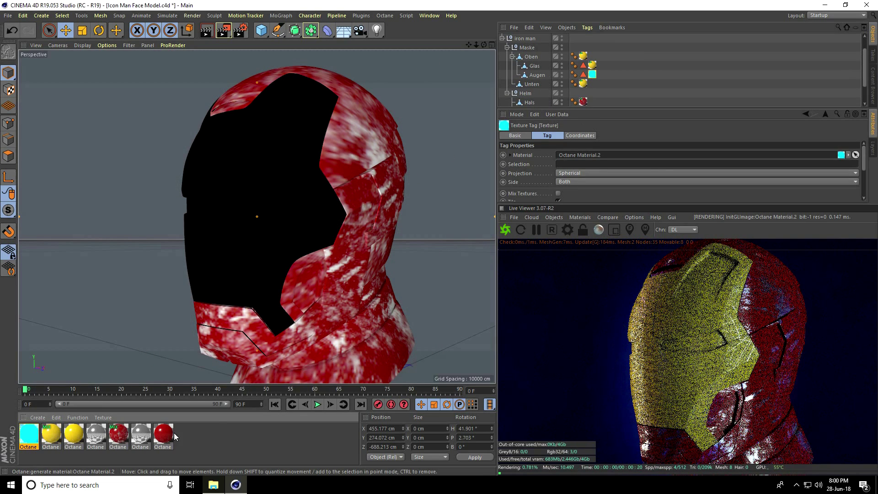
Apply the cyan glow material to Glas and raise its emission temperature to ~8594 and power to 147.7.
left_click_drag(385, 206, 283, 211)
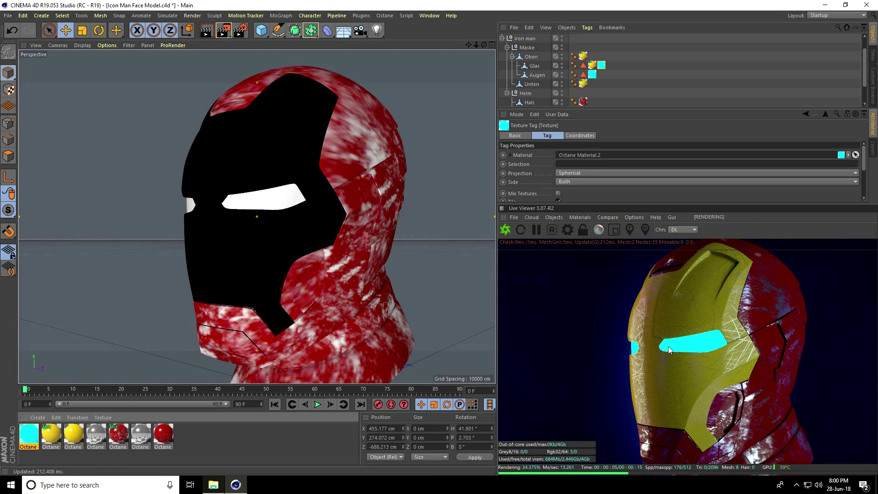
double_click(33, 432)
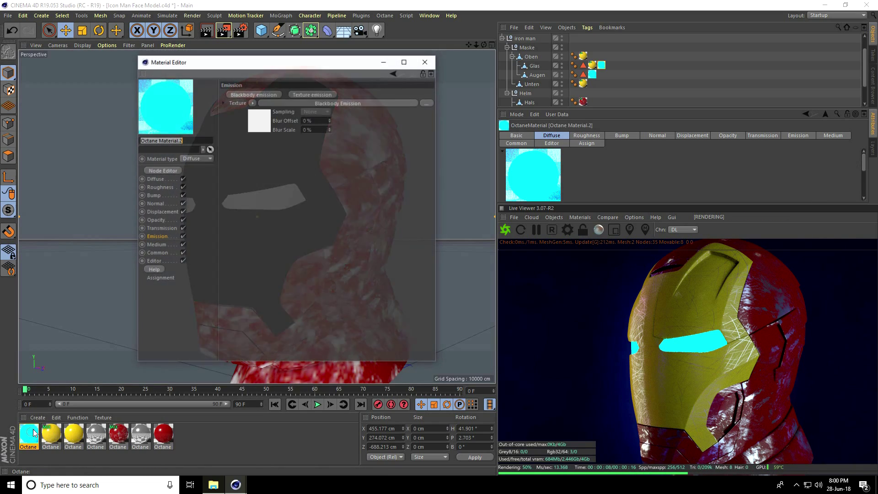
left_click(153, 237)
left_click(255, 125)
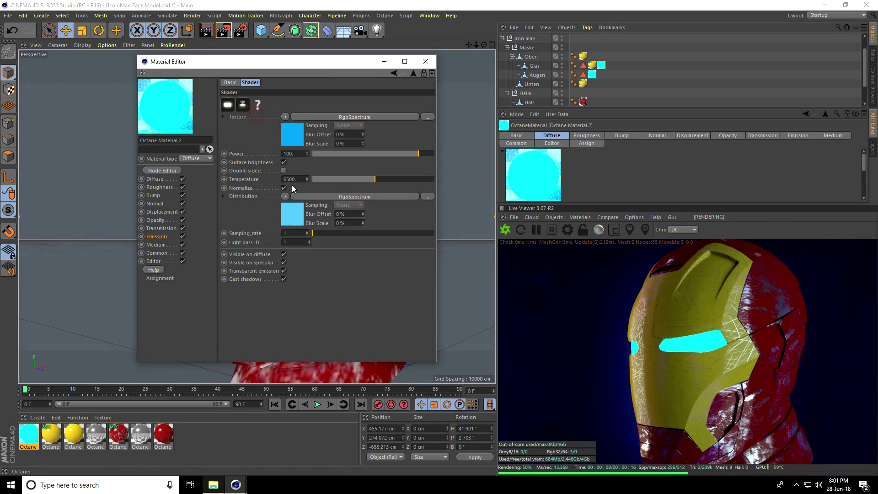
left_click_drag(376, 178, 402, 180)
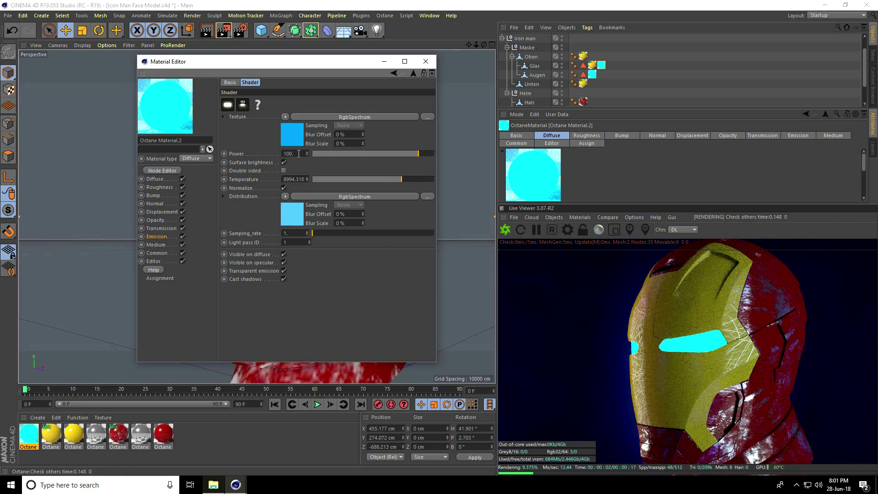
left_click_drag(308, 155, 311, 121)
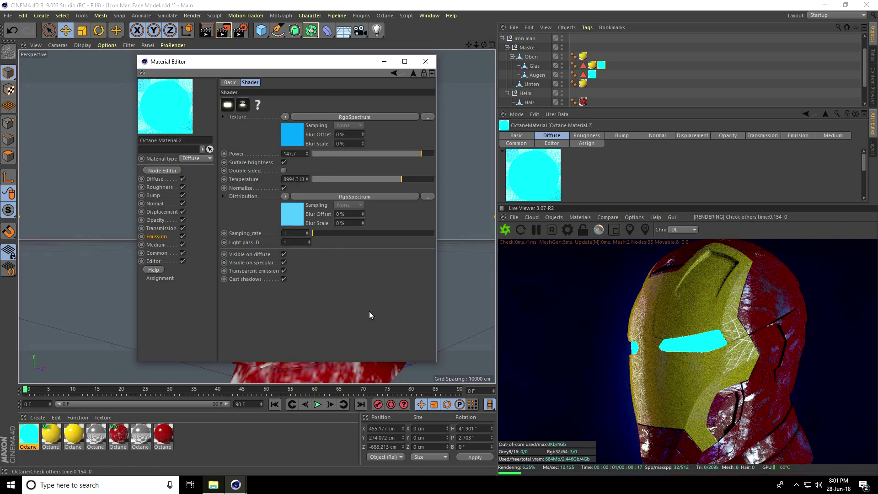
left_click(425, 62)
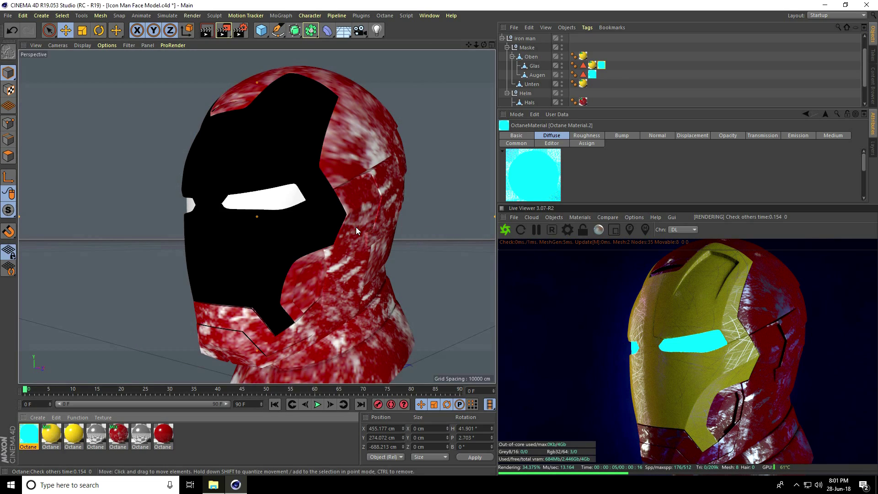
Create a new Octane Specular material, put it on Glas in place of the cyan one, and widen the Live Viewer.
left_click(580, 217)
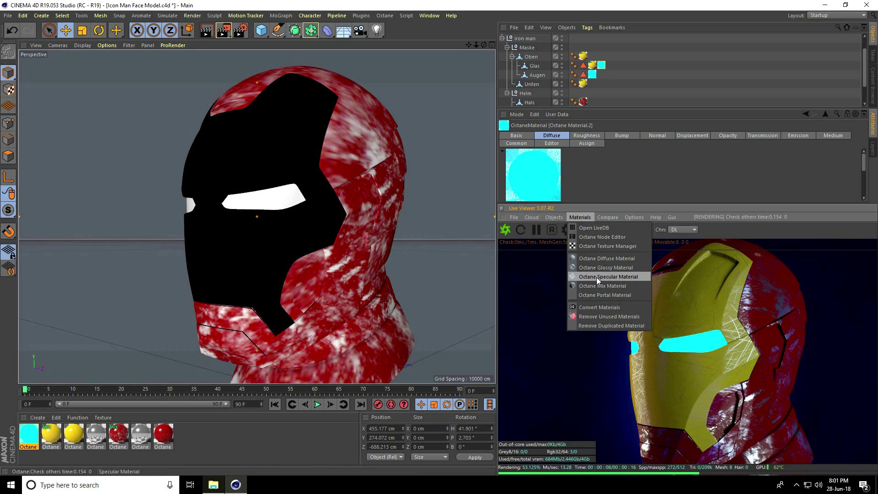
left_click(635, 276)
left_click_drag(29, 434, 602, 66)
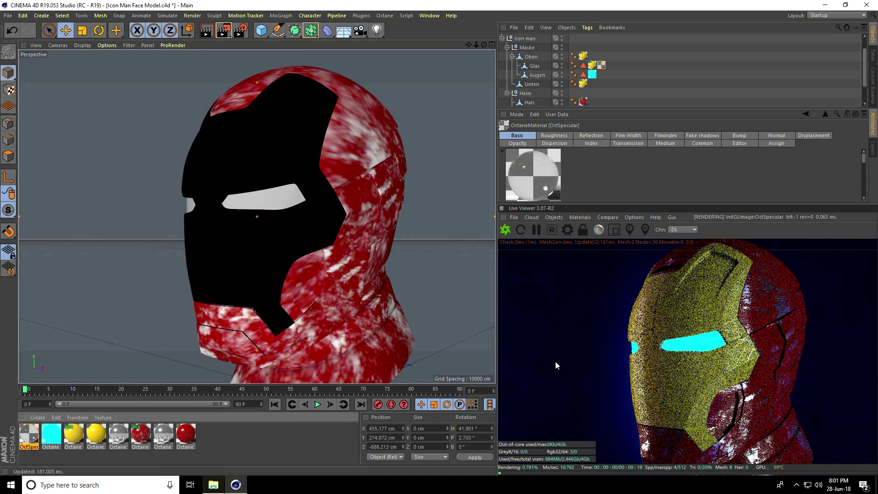
left_click_drag(725, 358, 712, 351)
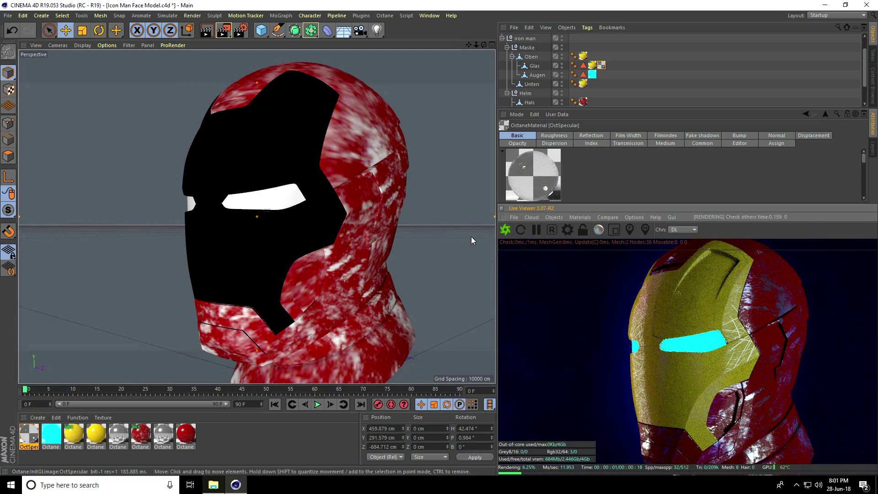
left_click_drag(500, 196, 280, 196)
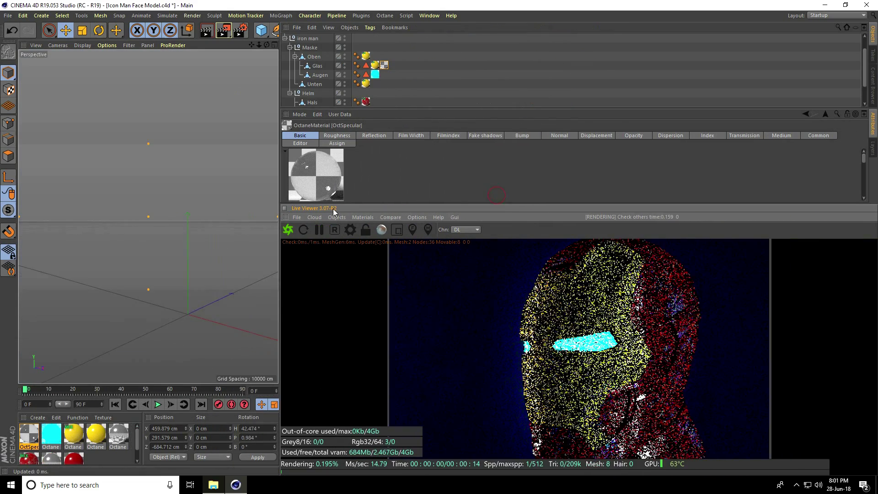
Set the Octane kernel to 2048 max samples and glossy depth 5, then close the settings.
left_click_drag(527, 211, 545, 67)
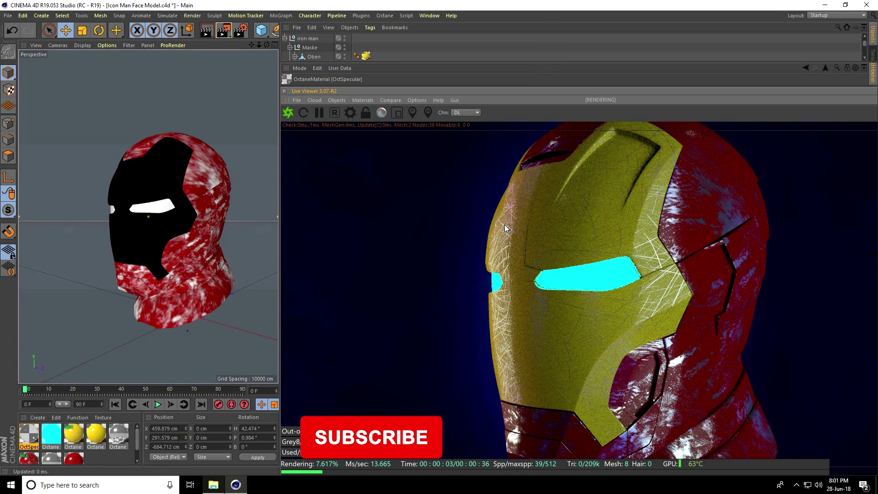
left_click(351, 112)
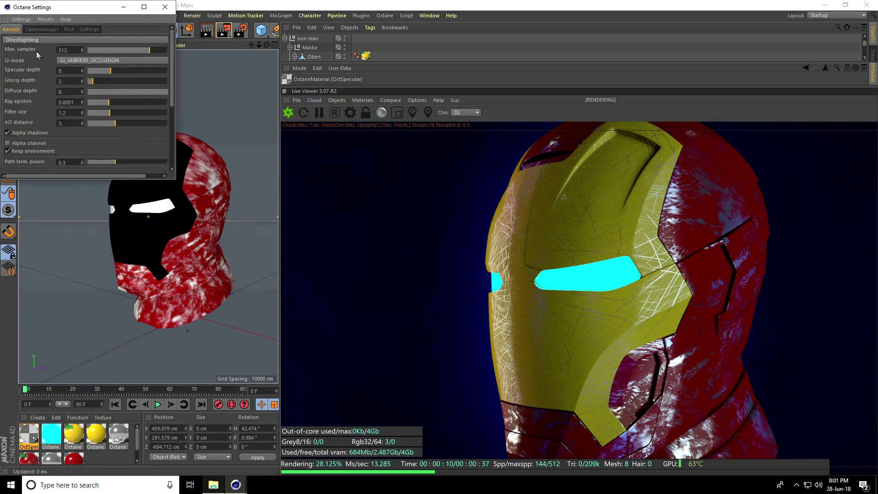
left_click(63, 50)
type("2048")
key("Return")
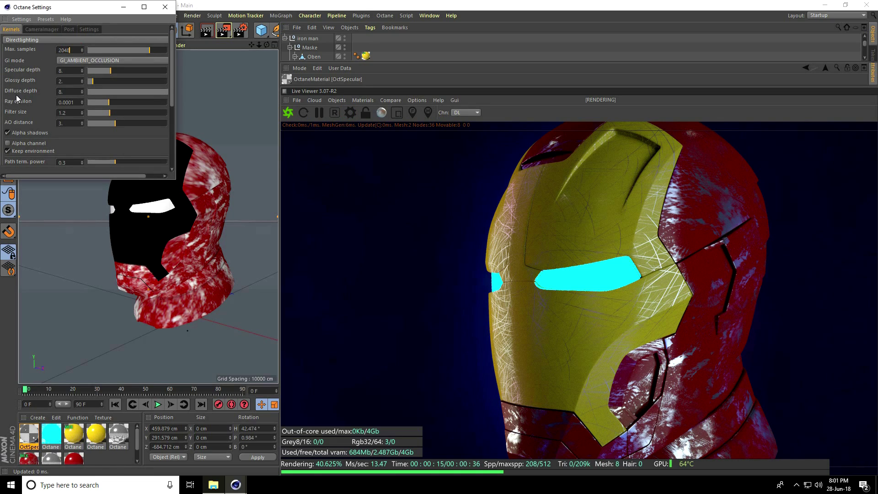
double_click(59, 81)
type("5")
key("Return")
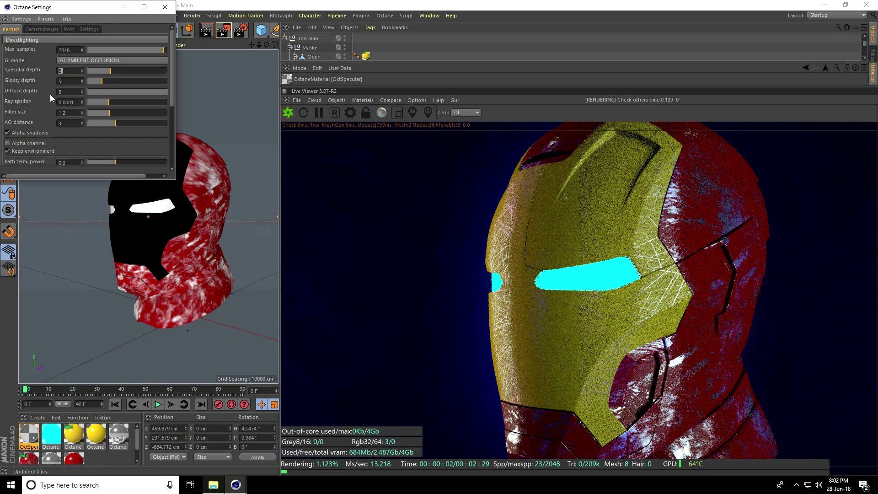
double_click(62, 92)
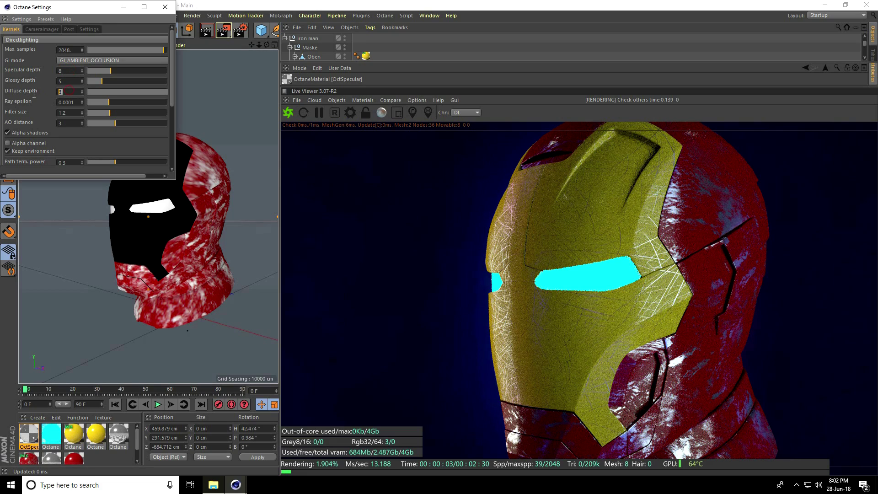
left_click(165, 7)
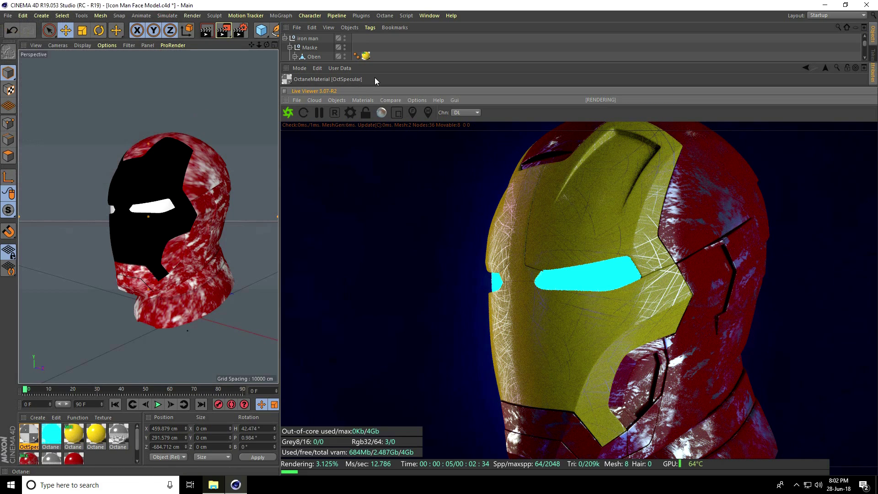
Enable OctaneCamera post processing with bloom power 1.5 and glare power about 0.134.
left_click_drag(394, 92, 365, 191)
scroll(316, 51, "up", 2)
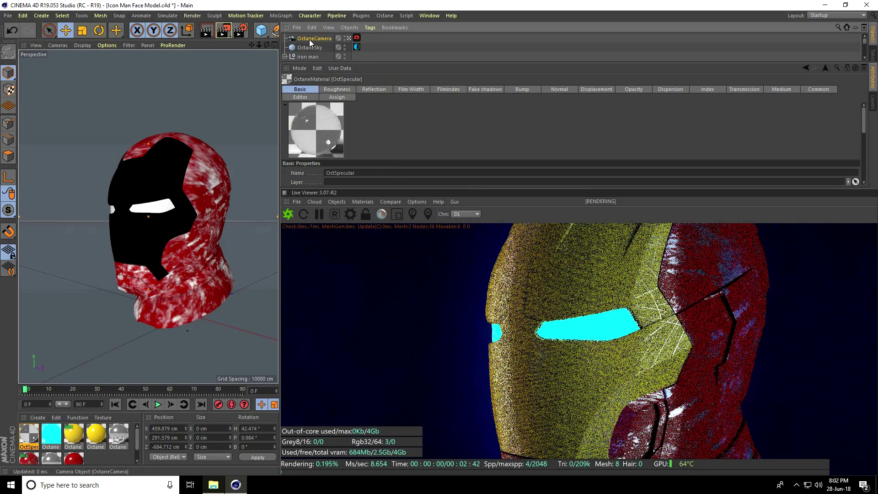
left_click(315, 38)
left_click(357, 38)
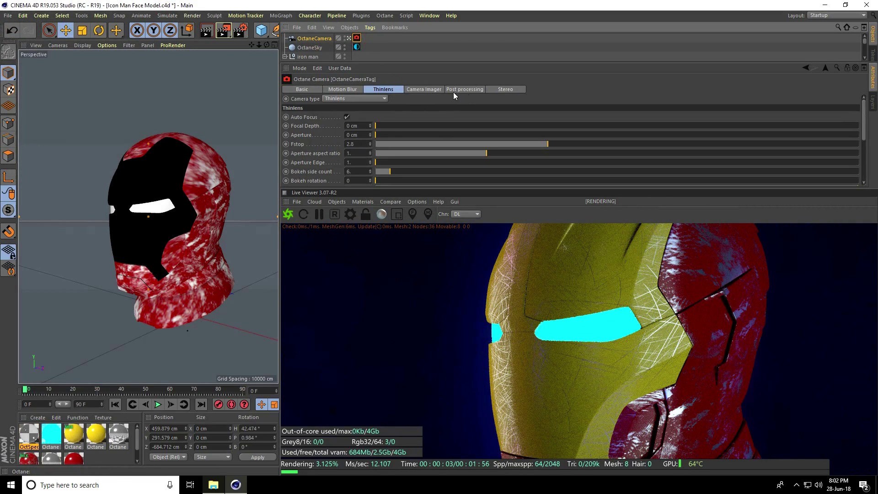
left_click(472, 90)
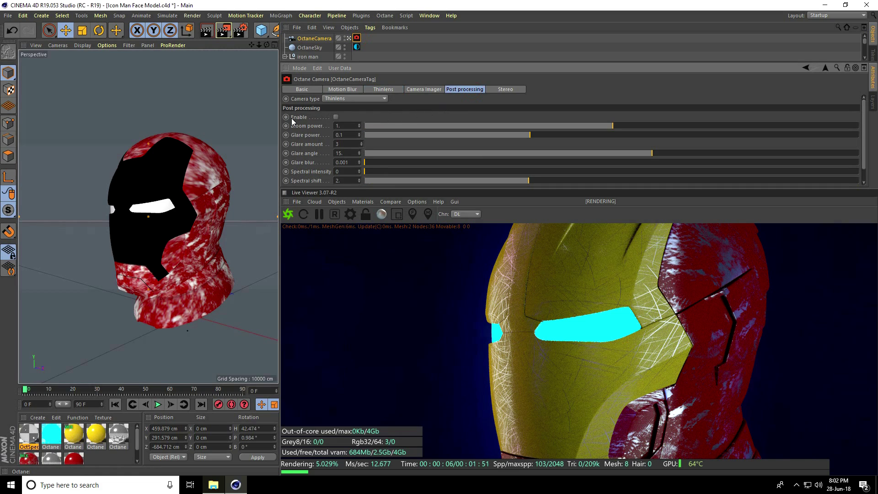
left_click(336, 117)
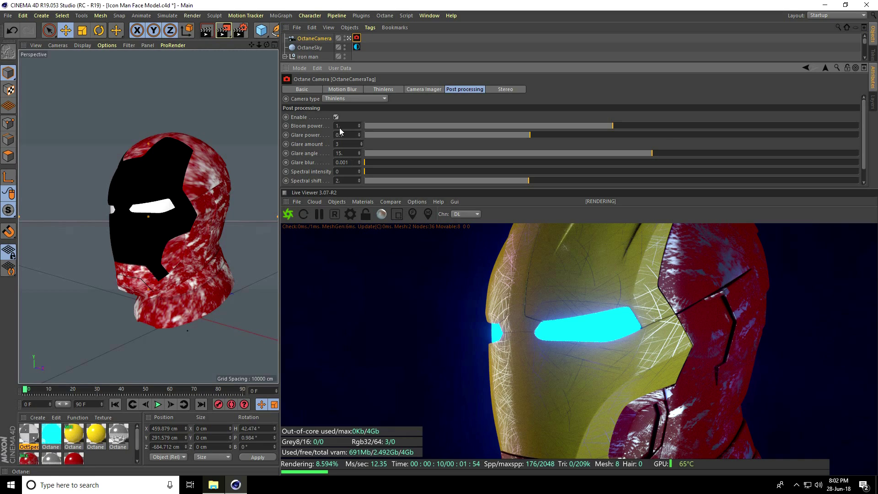
left_click(351, 126)
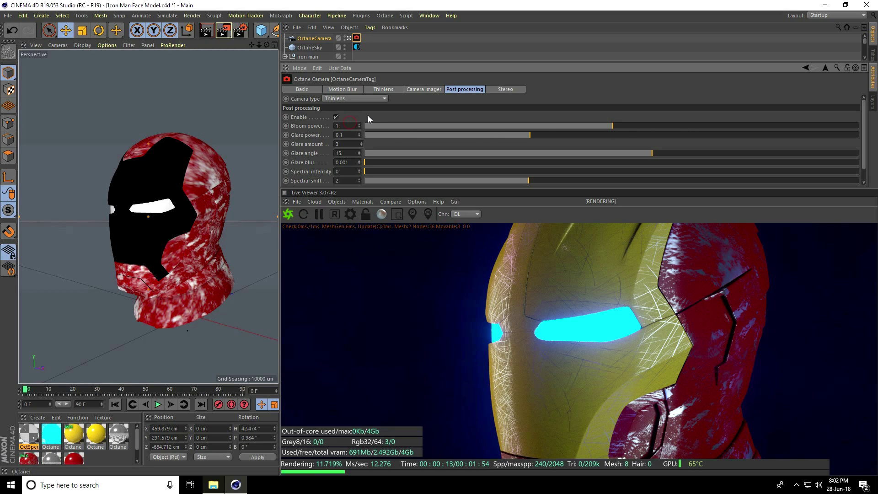
key("Return")
left_click_drag(531, 135, 540, 136)
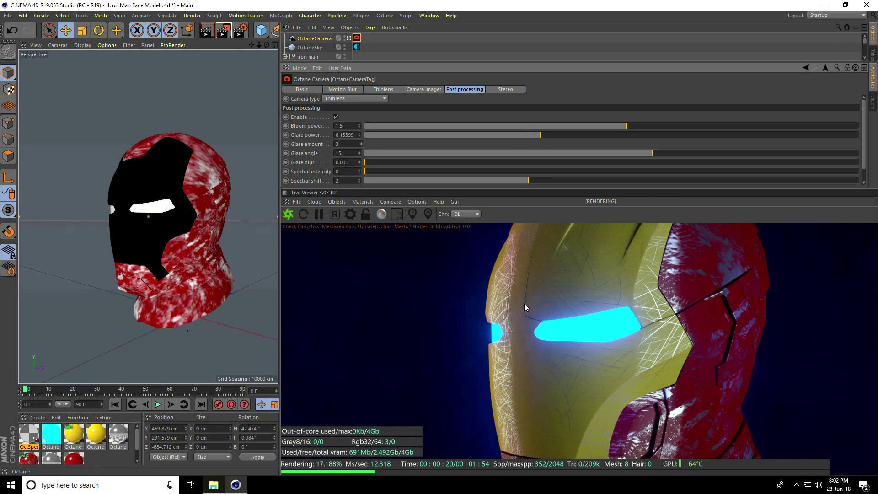
left_click_drag(180, 232, 279, 240, "alt")
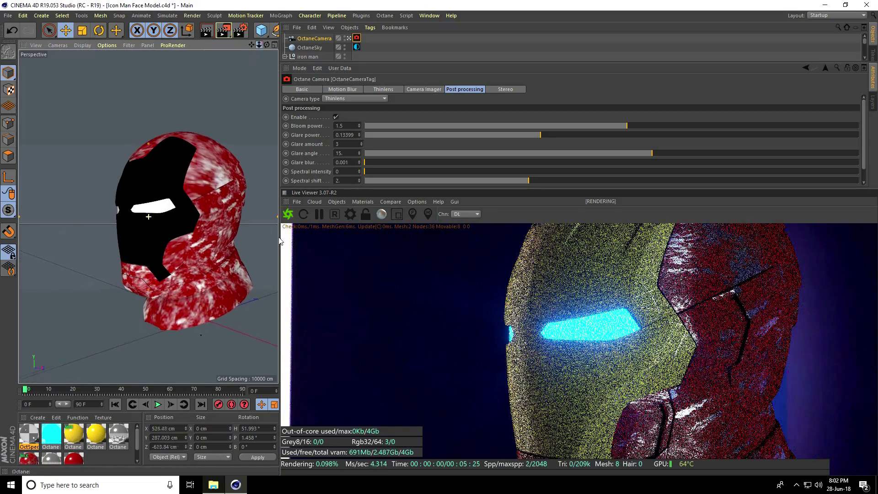
Zoom in on the helmet, check the Anti-Aliasing render settings, and render to the Picture Viewer.
scroll(279, 241, "up", 2)
scroll(278, 242, "up", 2)
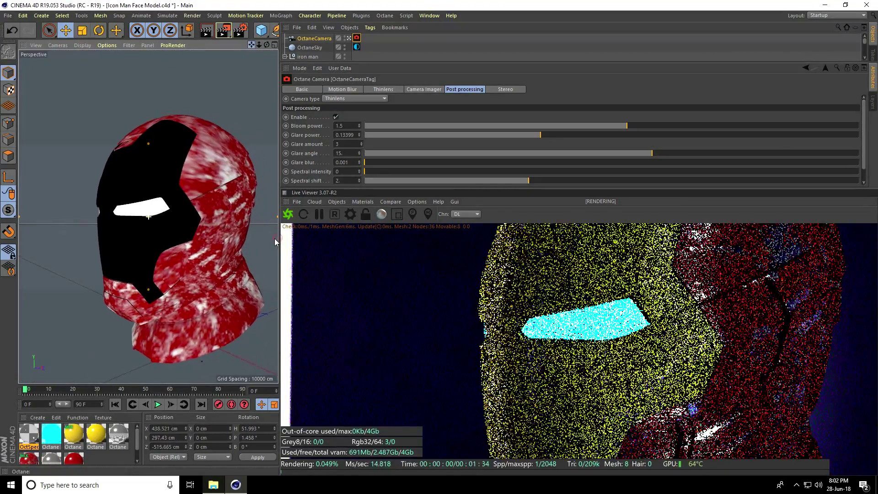
scroll(277, 241, "up", 3)
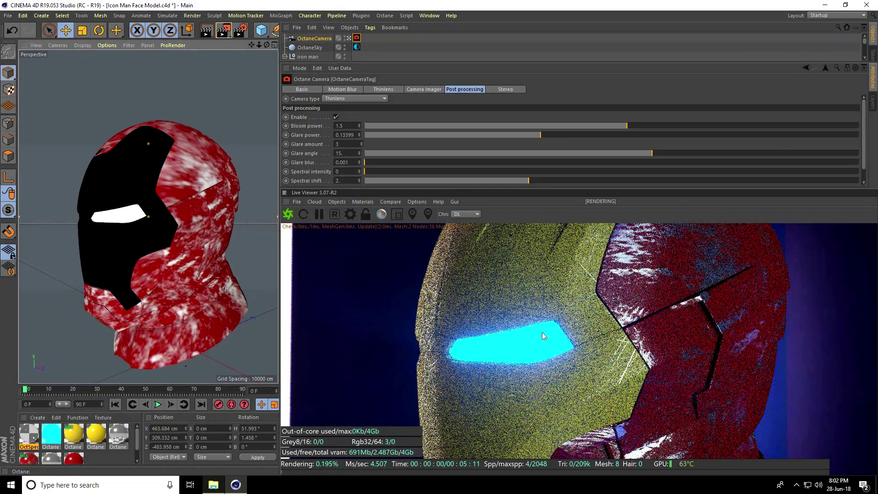
left_click(240, 31)
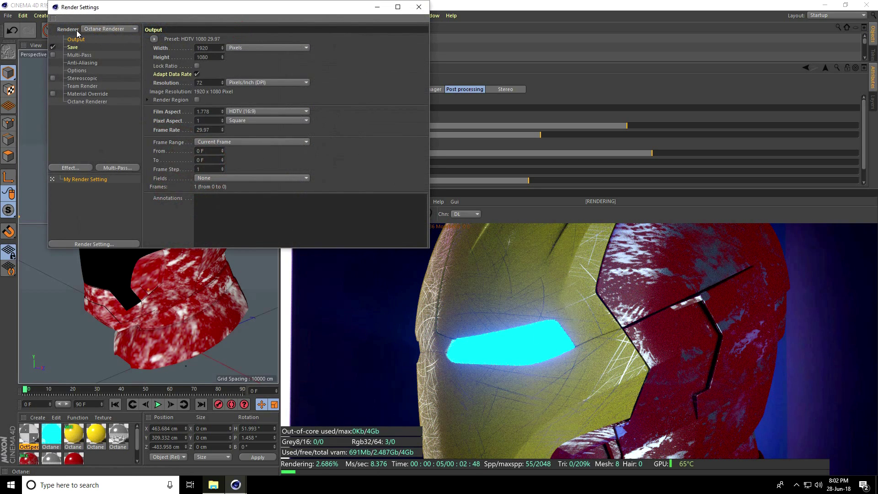
left_click(82, 62)
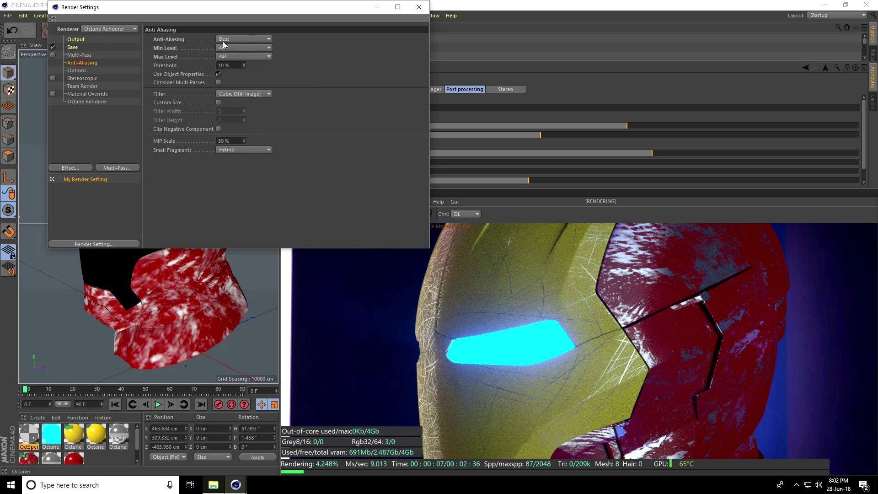
left_click(419, 7)
left_click(223, 30)
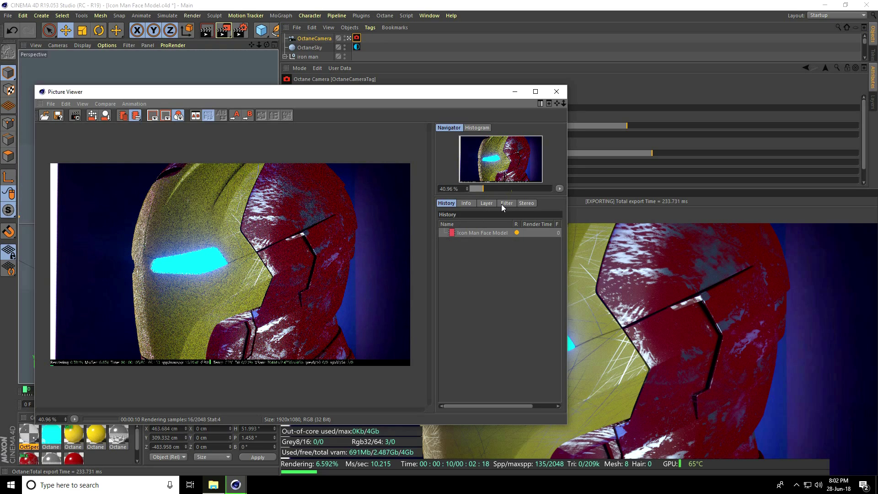
Enable the Picture Viewer filter at 20% saturation and 10% contrast, then close the viewer, keeping the render running.
left_click(505, 204)
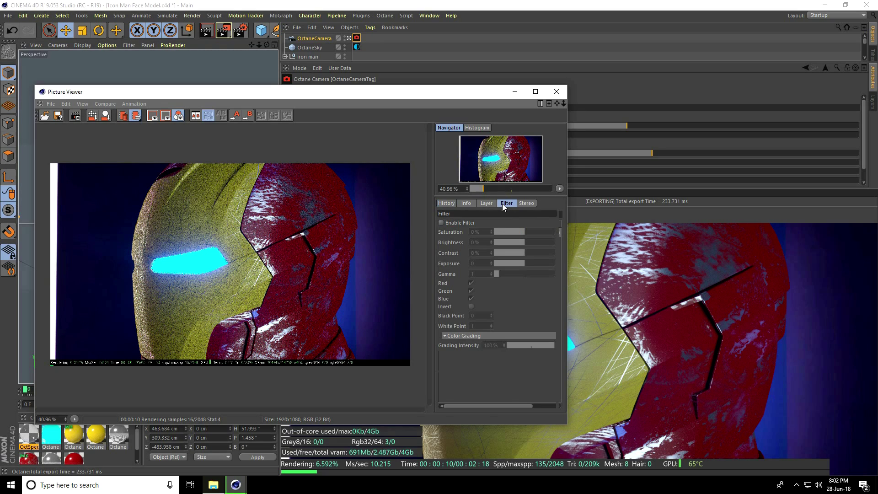
left_click(461, 223)
left_click(476, 232)
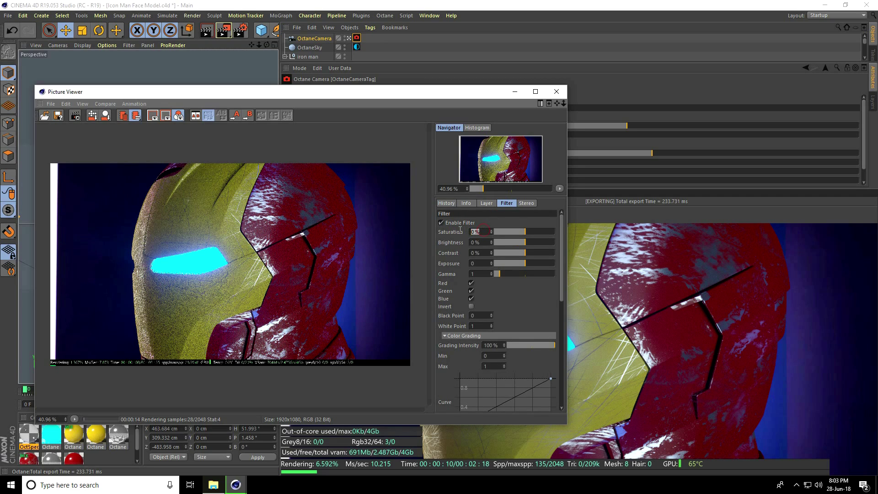
key("Return")
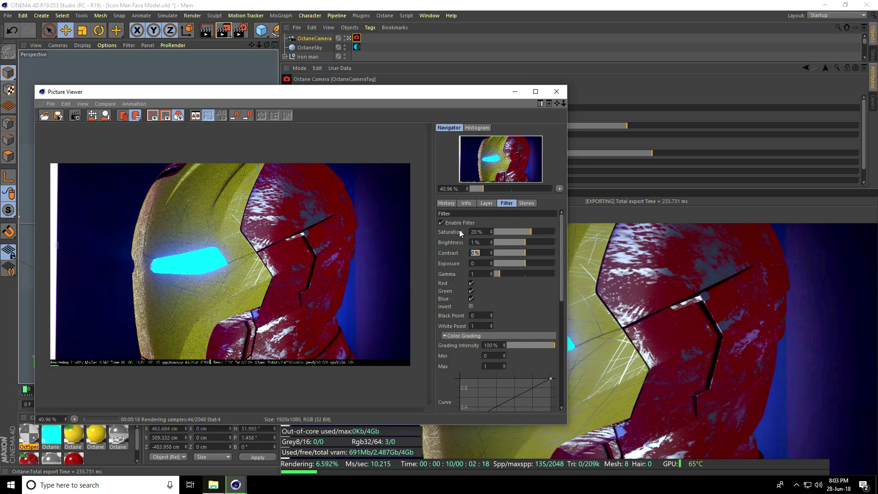
key("Return")
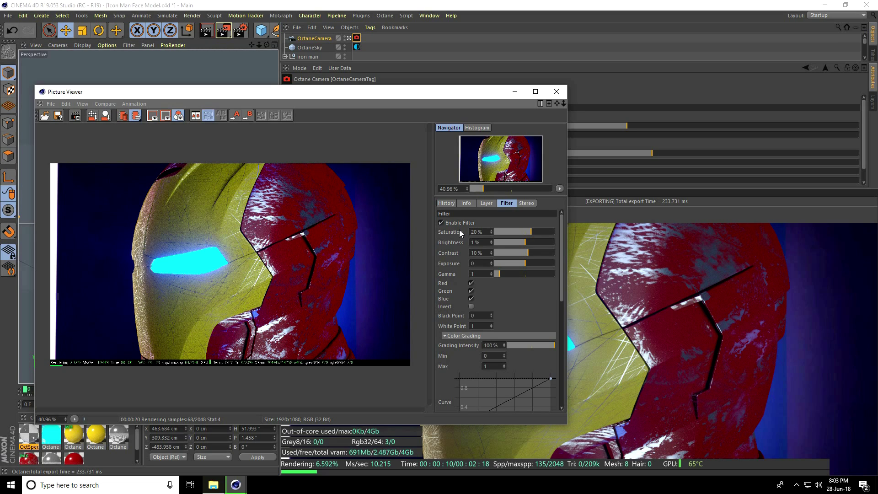
left_click(556, 91)
left_click(496, 276)
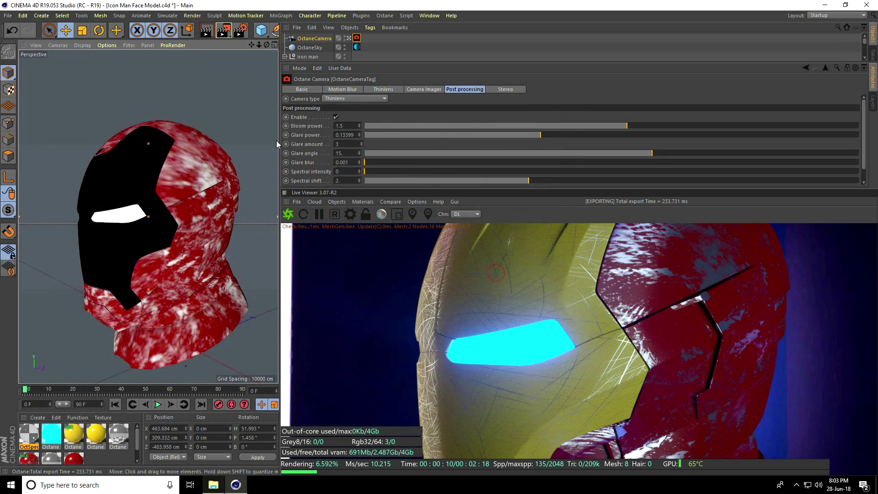
Widen the viewport, orbit and dolly out to a three-quarter view, and restart the render.
left_click_drag(301, 152, 532, 151)
left_click_drag(360, 182, 388, 182, "alt")
left_click_drag(492, 45, 414, 104)
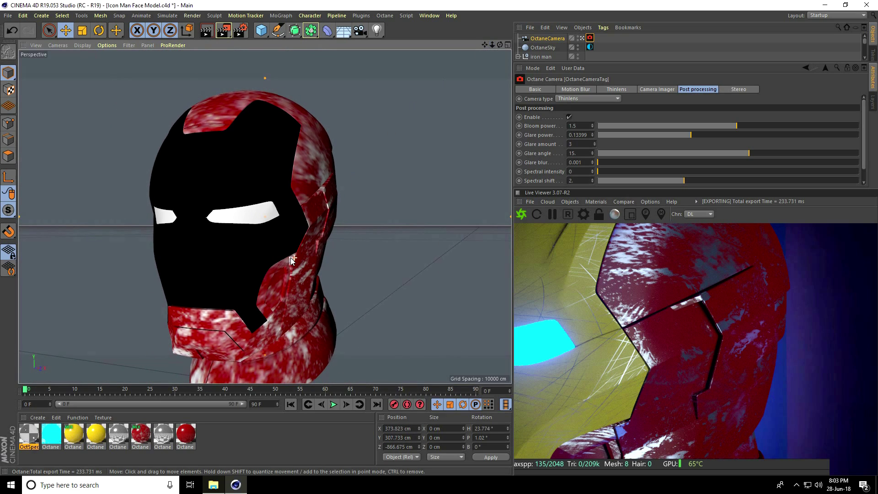
left_click_drag(291, 257, 272, 257, "alt")
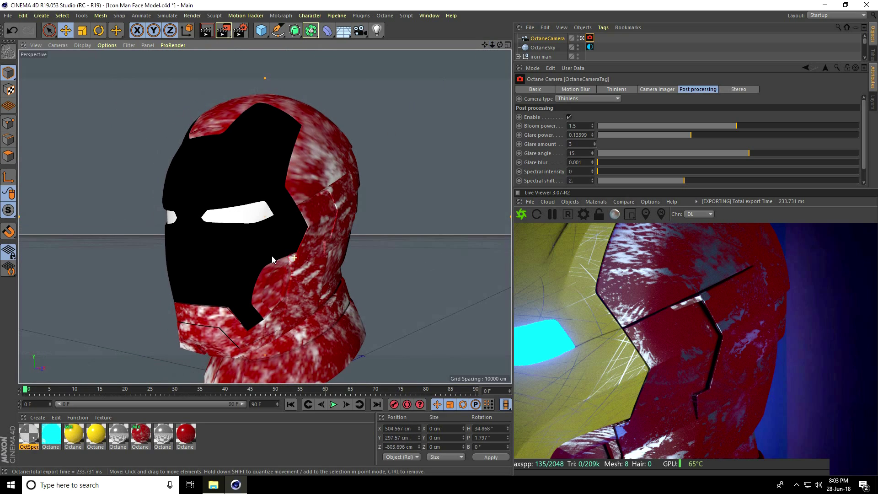
left_click(217, 34)
left_click(455, 276)
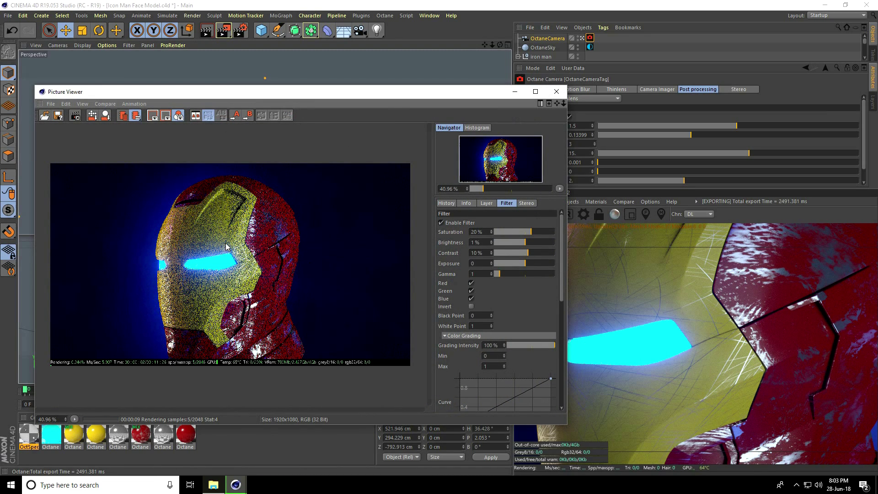
Set the render's save options to Still Image, JPG format, with Use Filter ticked, and confirm.
left_click(58, 116)
left_click(51, 23)
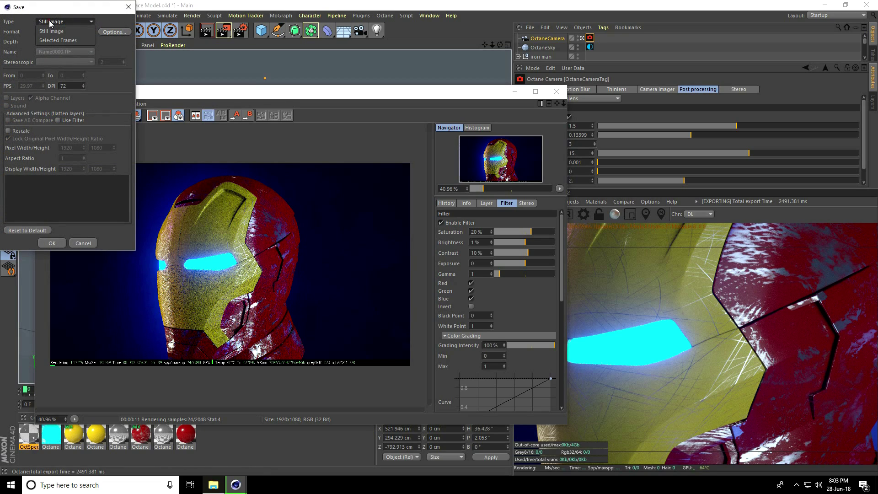
left_click(55, 32)
left_click(58, 32)
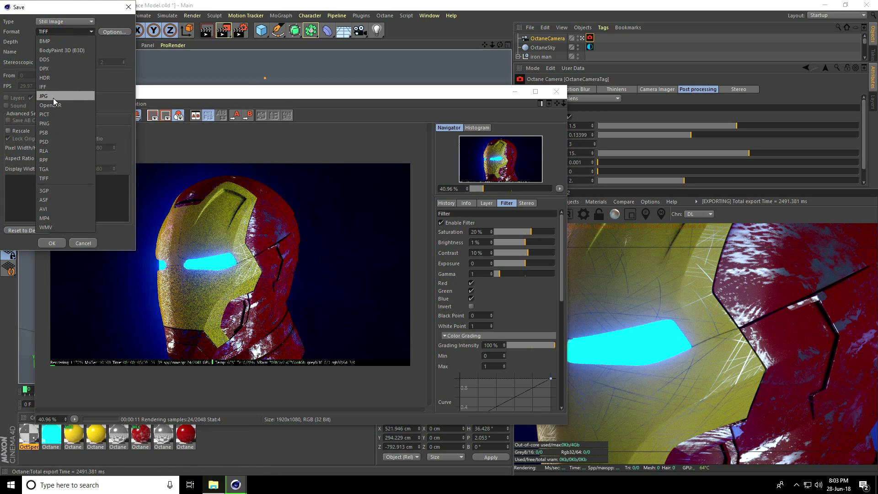
left_click(53, 98)
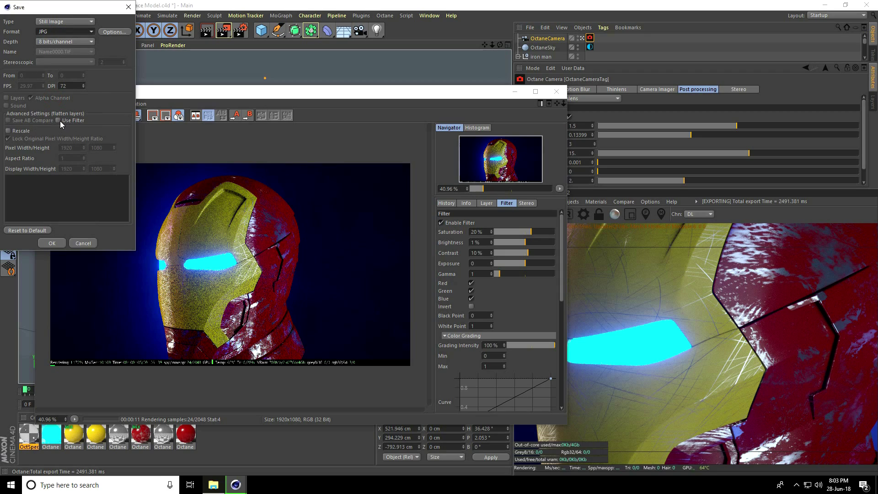
left_click(70, 121)
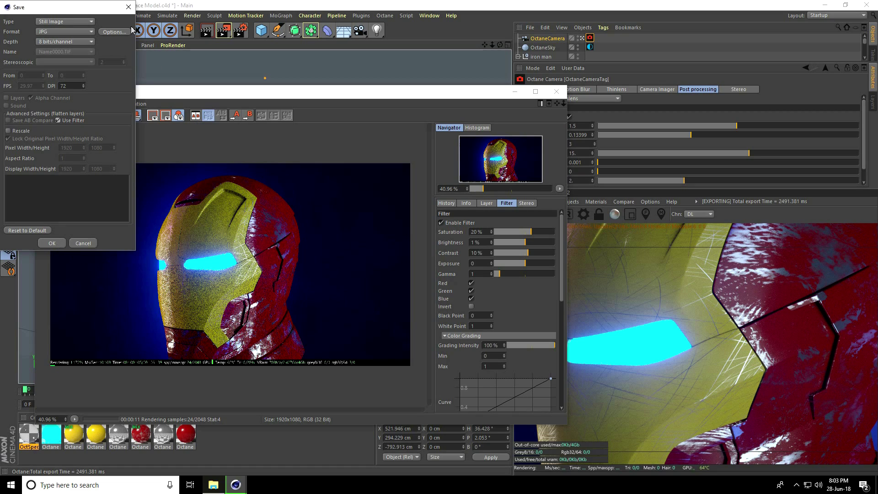
left_click(128, 7)
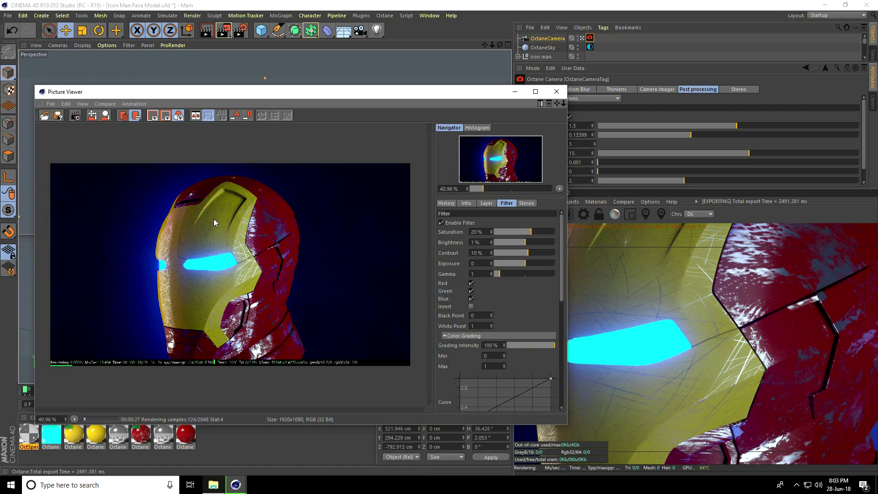